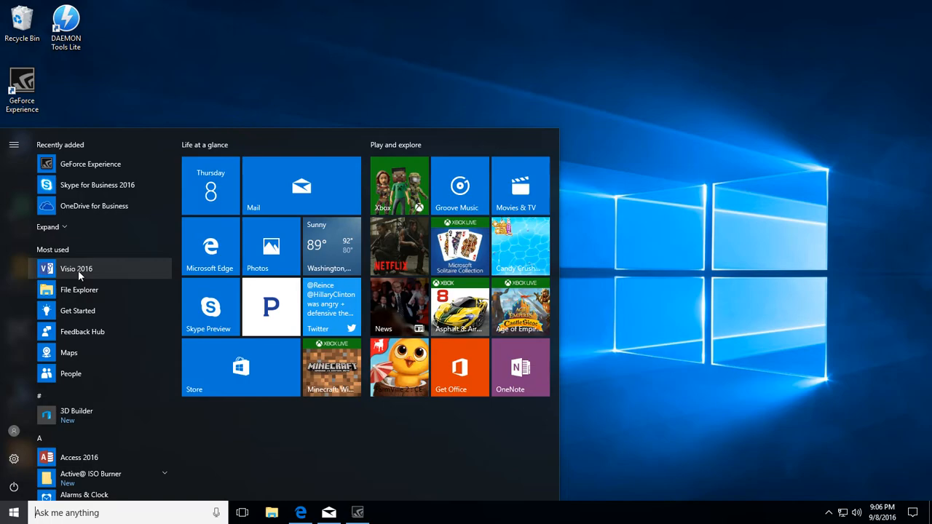
Open Visio 2016 and create a blank drawing in US units.
left_click(77, 269)
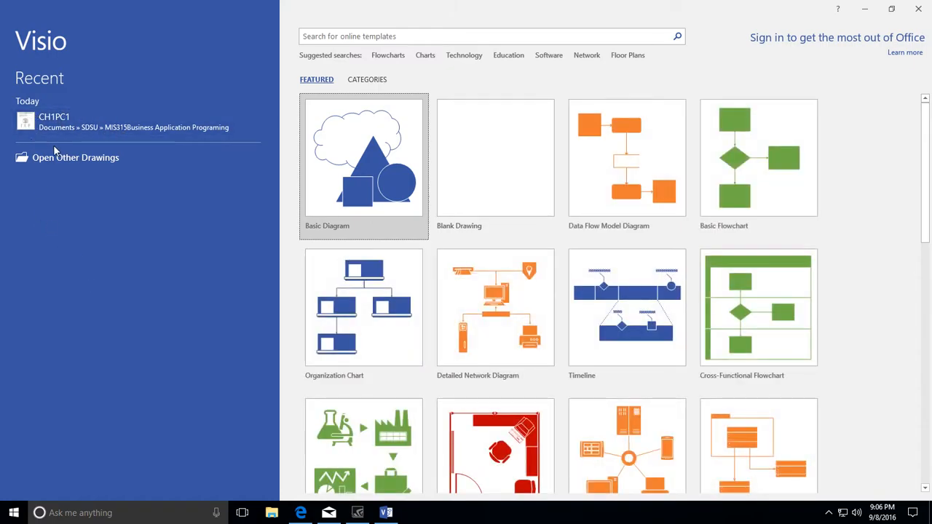
left_click(489, 215)
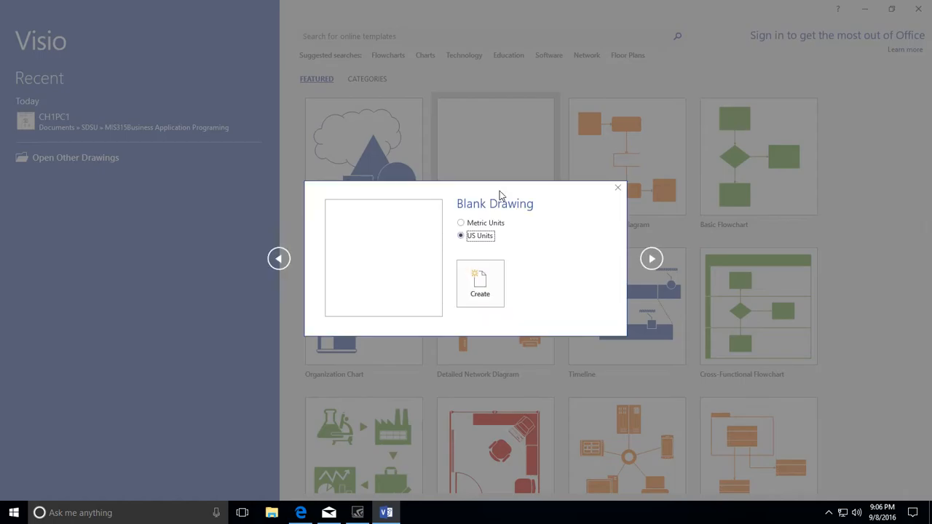
left_click(482, 305)
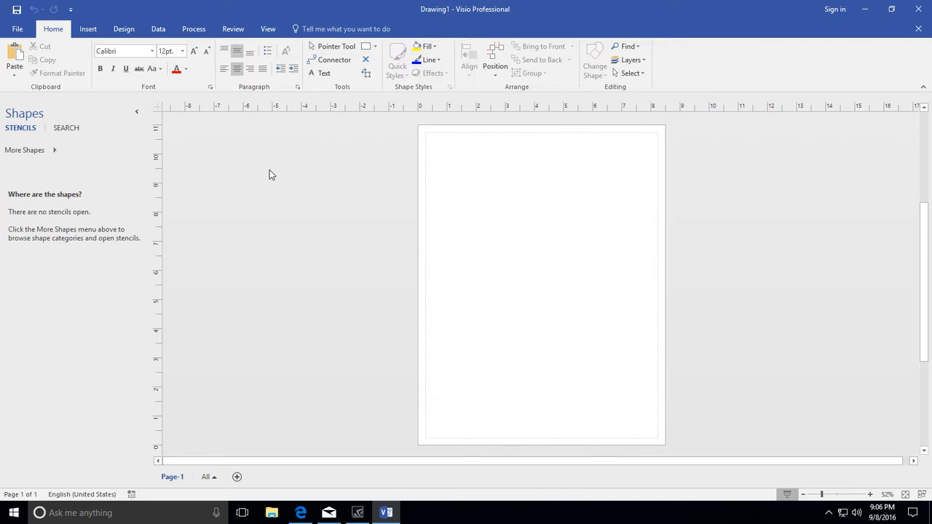
Apply the last border and title design in the gallery, with a centred title and date, to the page.
left_click(123, 30)
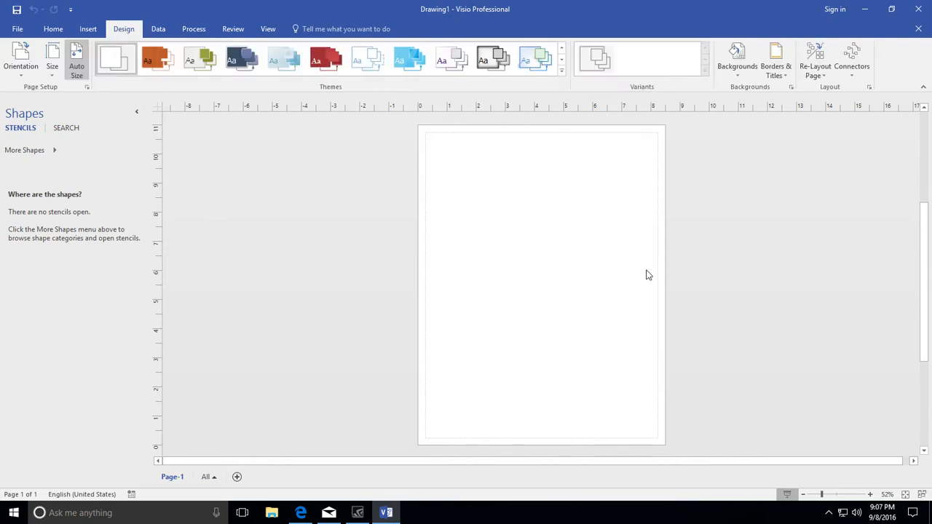
left_click(780, 73)
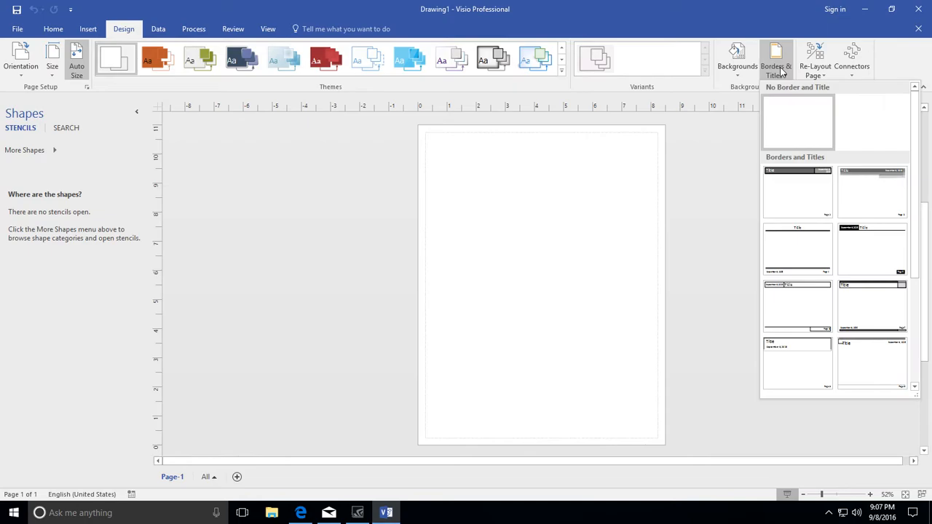
scroll(852, 182, "down", 3)
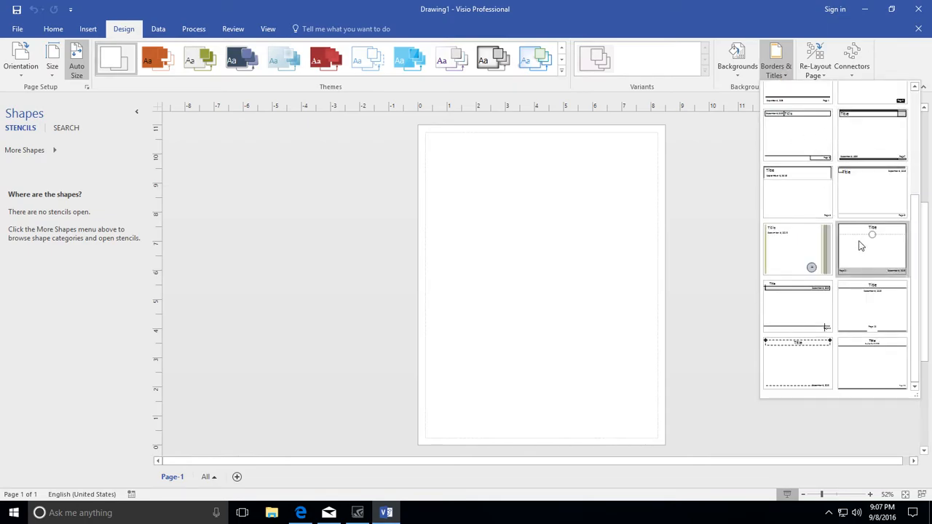
left_click(876, 366)
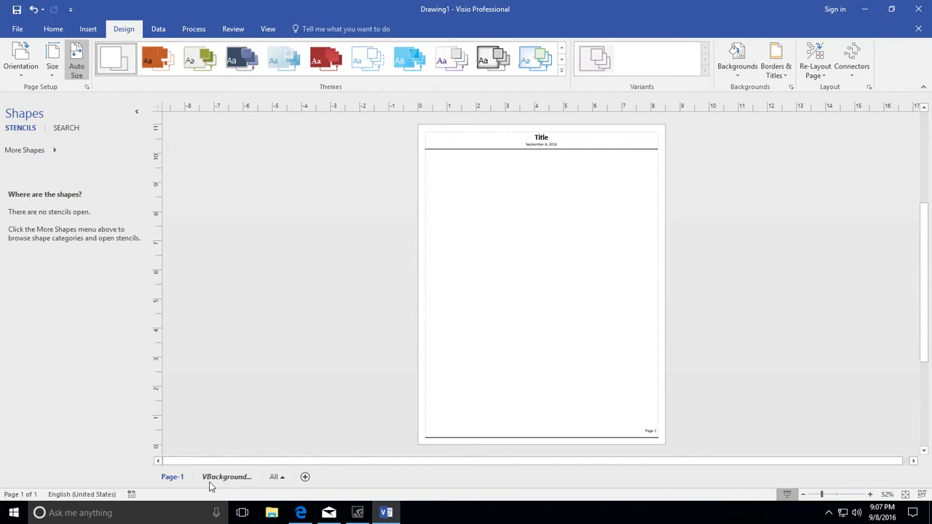
Add three more pages to the drawing.
left_click(305, 478)
left_click(348, 479)
left_click(390, 479)
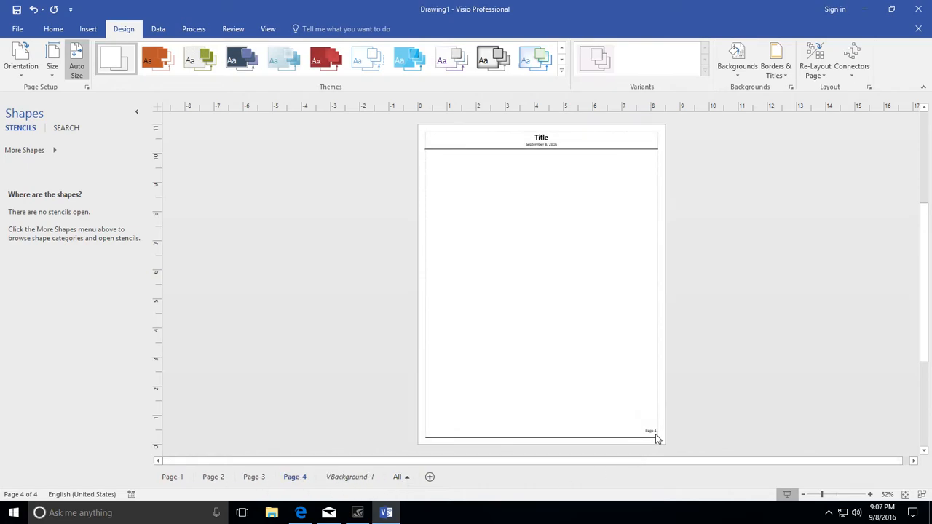
Check the page numbers on Page-3, Page-2 and Page-1, and view the page options available for Page-1.
left_click(253, 477)
left_click(213, 477)
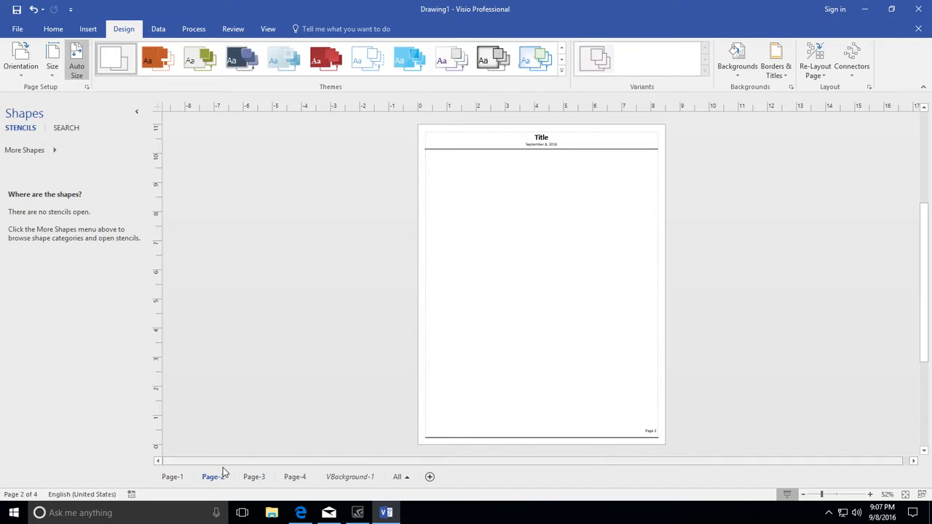
left_click(172, 477)
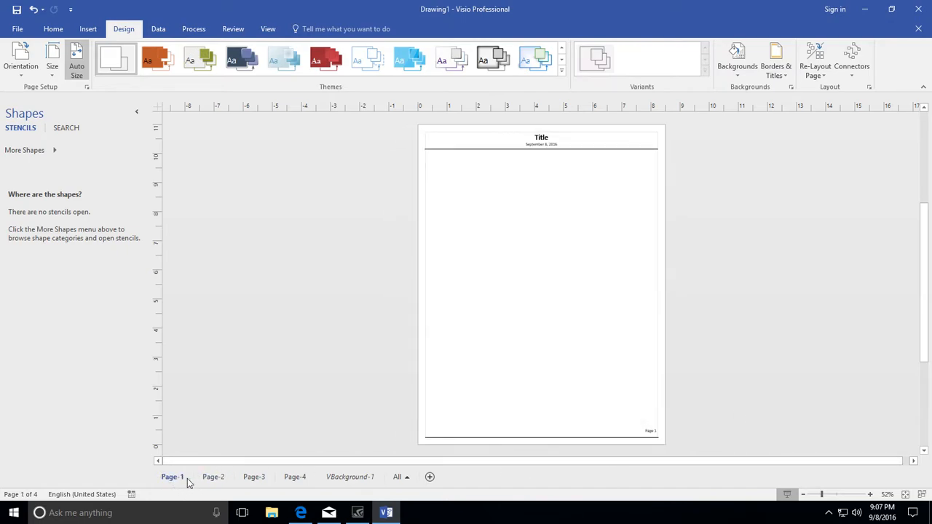
right_click(180, 484)
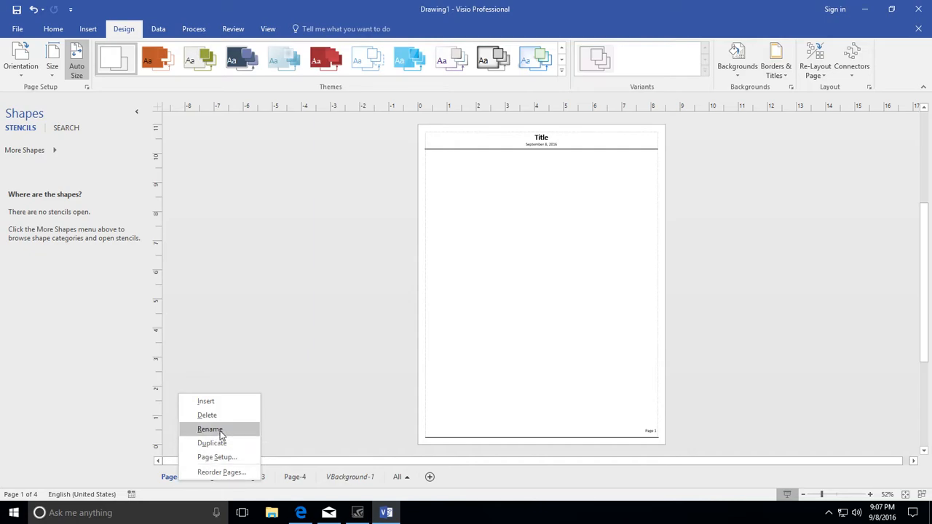
left_click(532, 477)
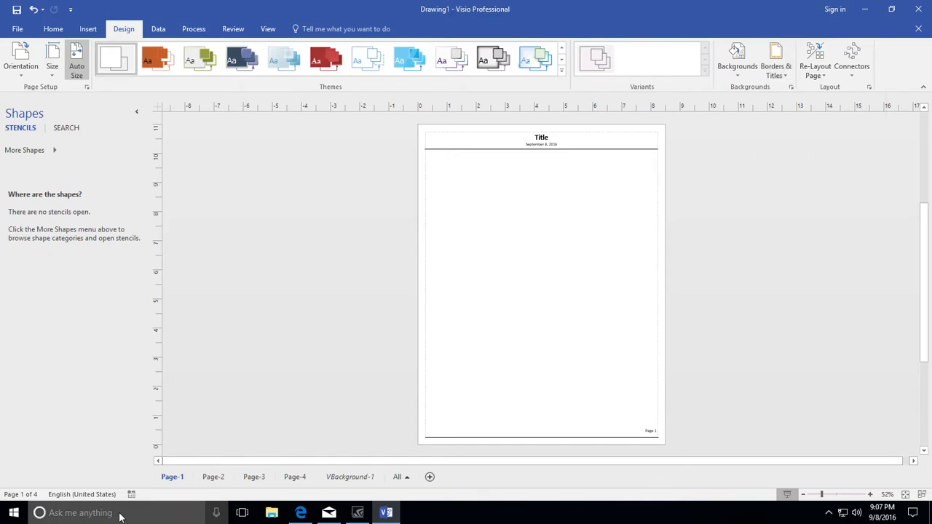
On the VBackground-1 page, replace the title placeholder with NAME and start a new line above the date.
left_click(356, 477)
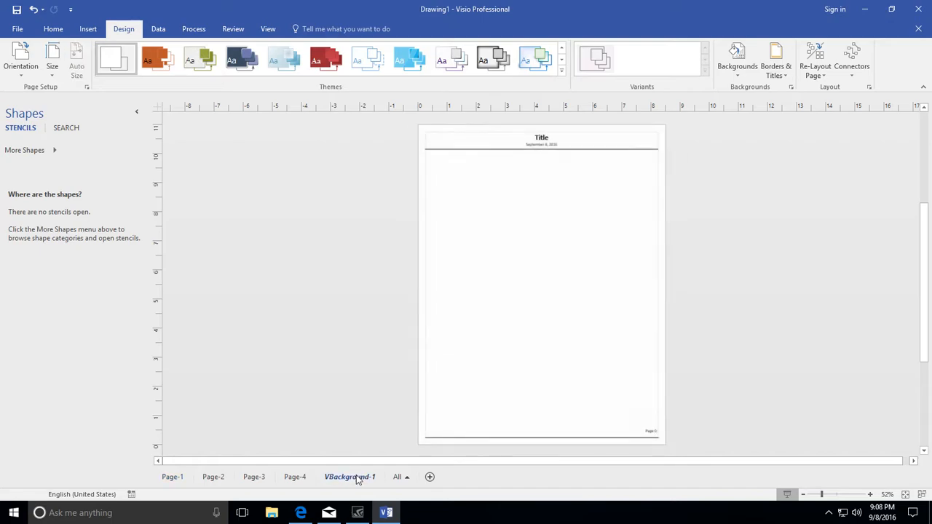
left_click(541, 142)
double_click(541, 139)
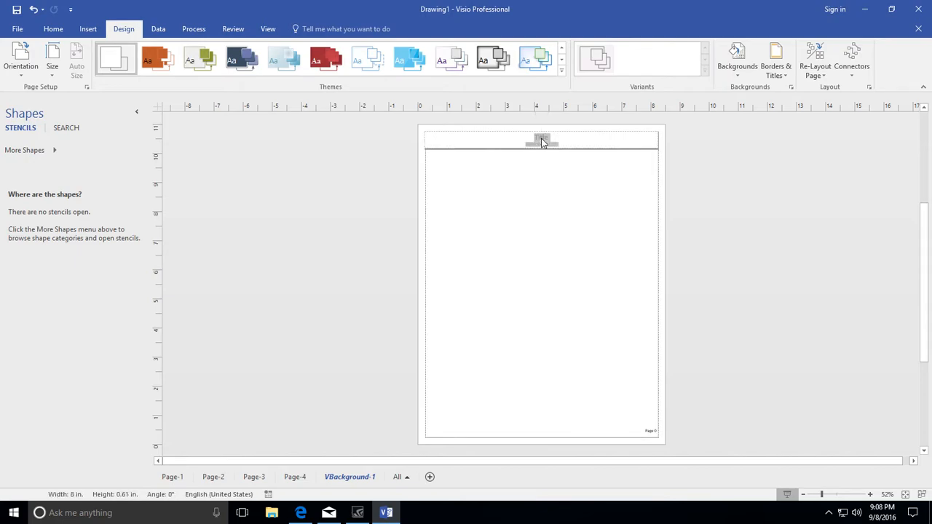
left_click(558, 139)
left_click_drag(552, 137, 534, 137)
type("NAME")
key("Return")
type("CLASS")
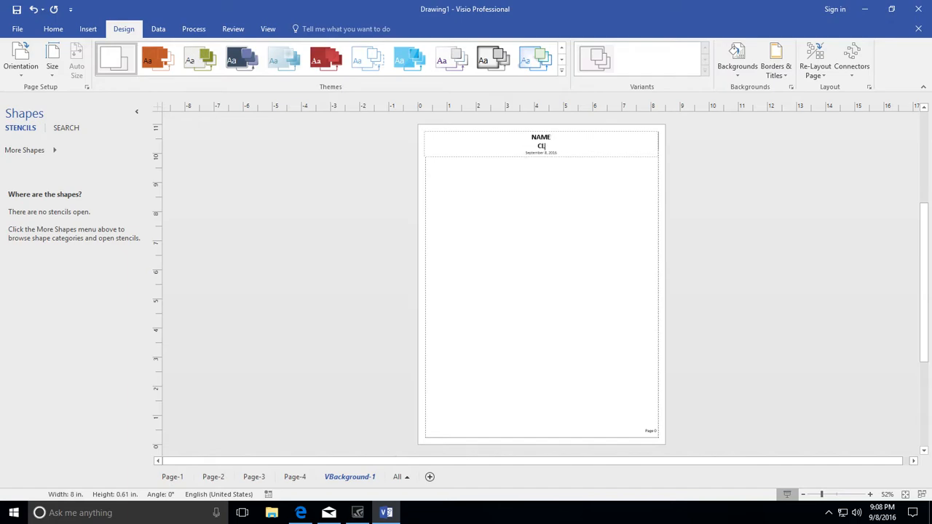
key("BackSpace")
key("BackSpace")
key("BackSpace")
key("BackSpace")
key("BackSpace")
Add the header lines "MIS315 Section 3" and "PC 1 Ch 1" below NAME on the background page.
type("MIS315 Section 3")
key("Return")
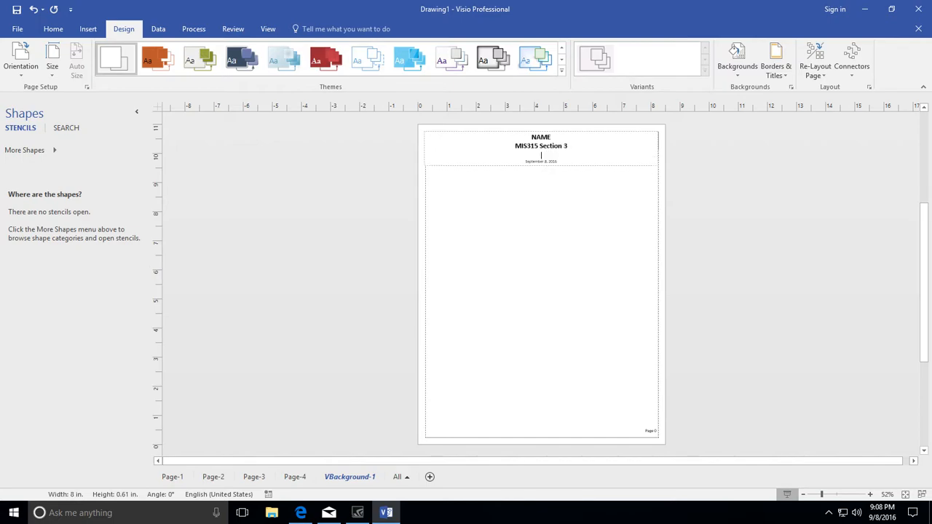
type("PC 1 Ch 1")
left_click(608, 276)
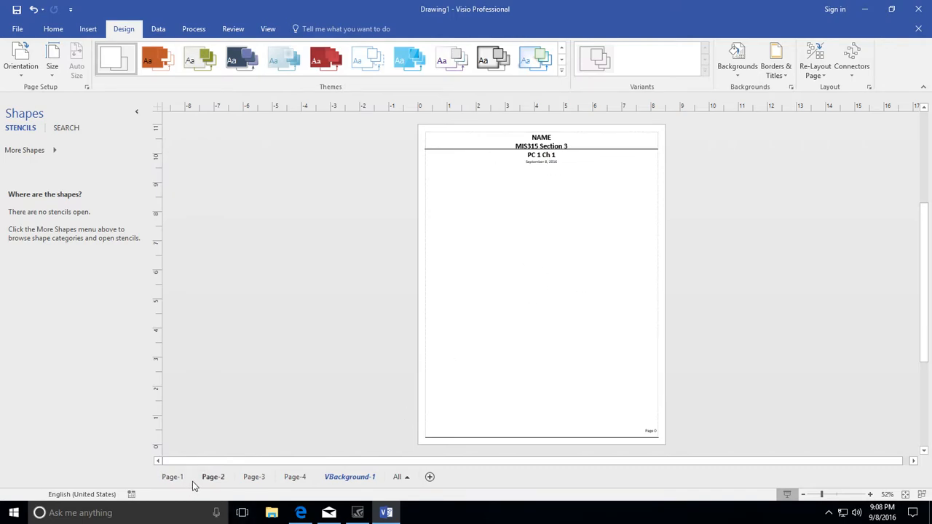
Check the edited header on Page-1, Page-2, Page-3 and the background page, and return to Page-1.
left_click(166, 478)
left_click(213, 478)
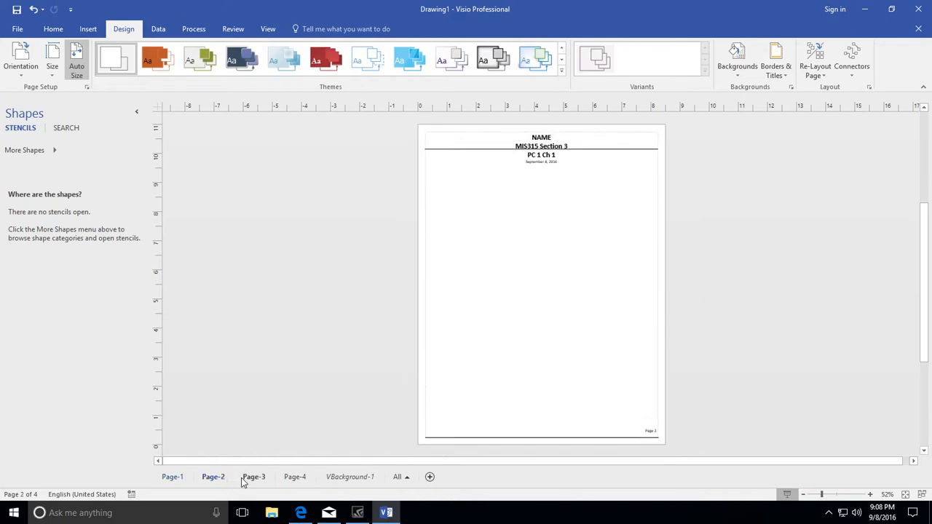
left_click(249, 477)
left_click(213, 476)
left_click(364, 482)
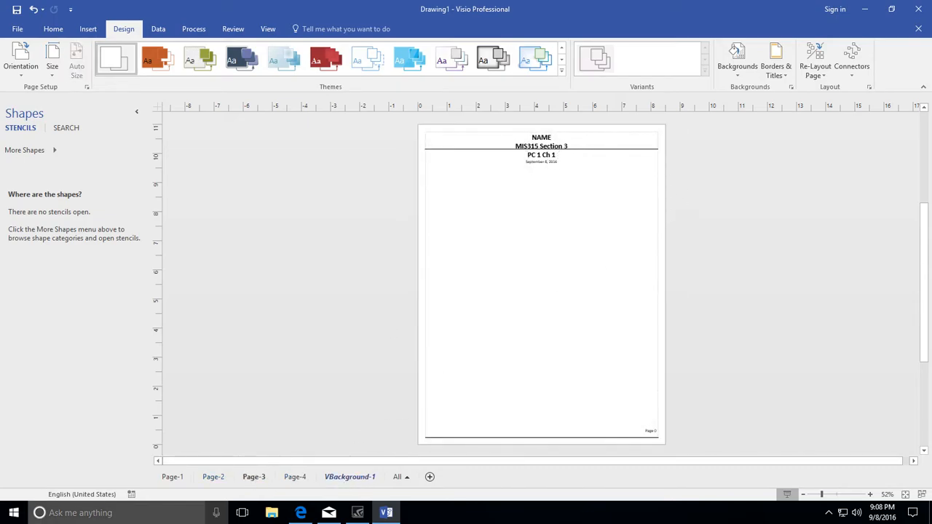
left_click(172, 478)
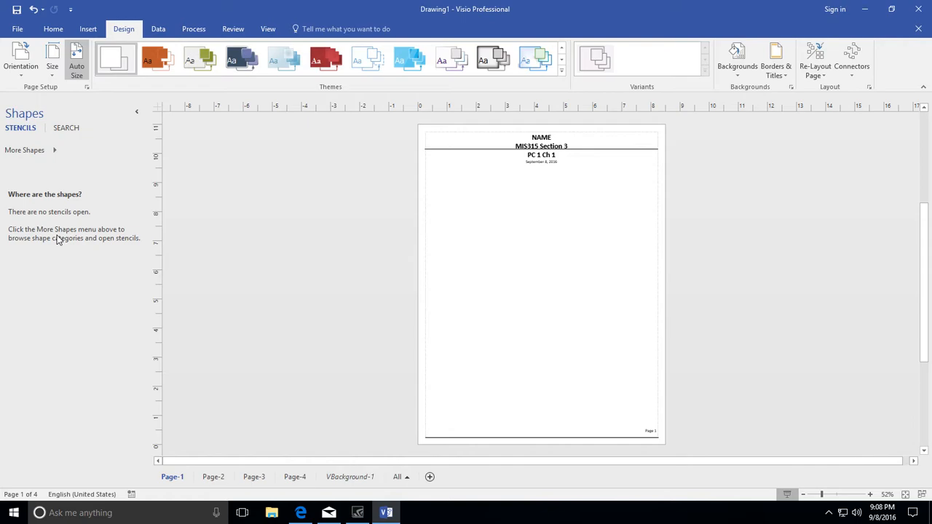
Open the Controls, Data Flow Diagram Shapes, Language Level Shapes and Dialogs stencils from the software shapes category.
left_click(55, 154)
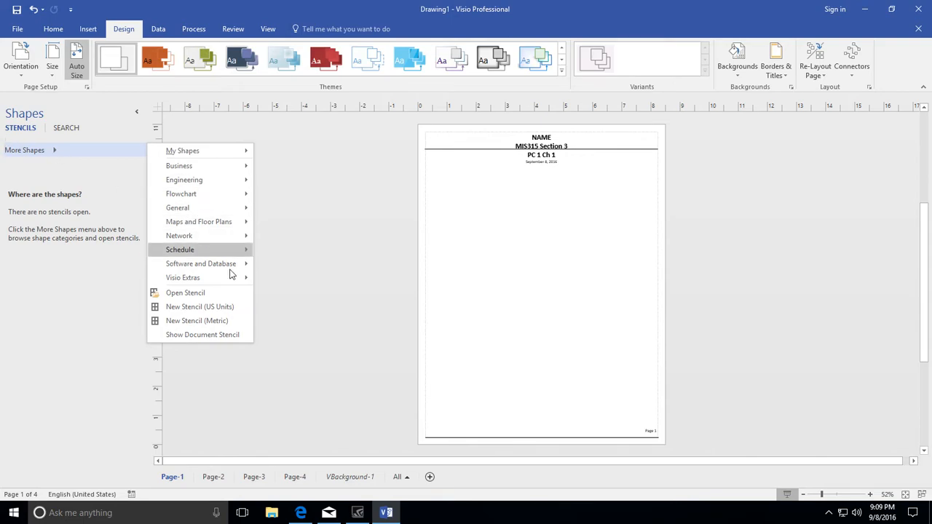
mouse_move(228, 268)
mouse_move(284, 283)
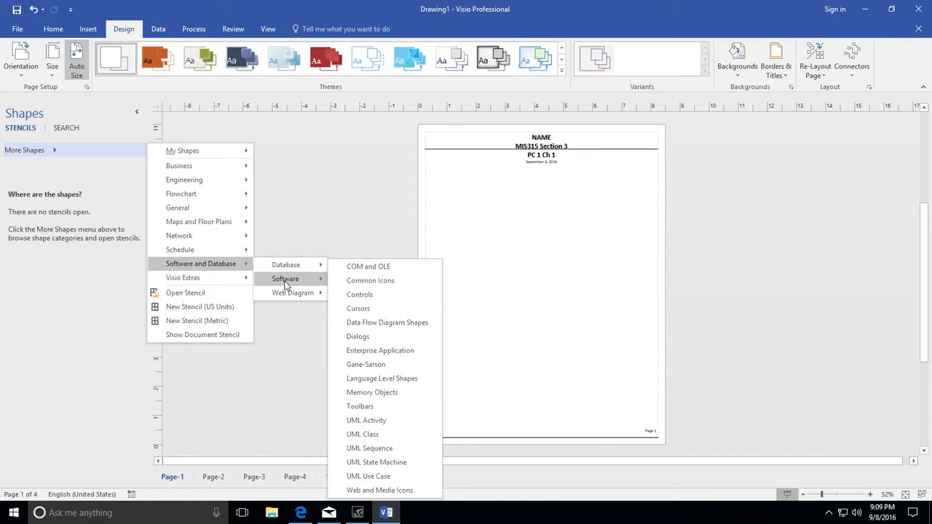
left_click(357, 296)
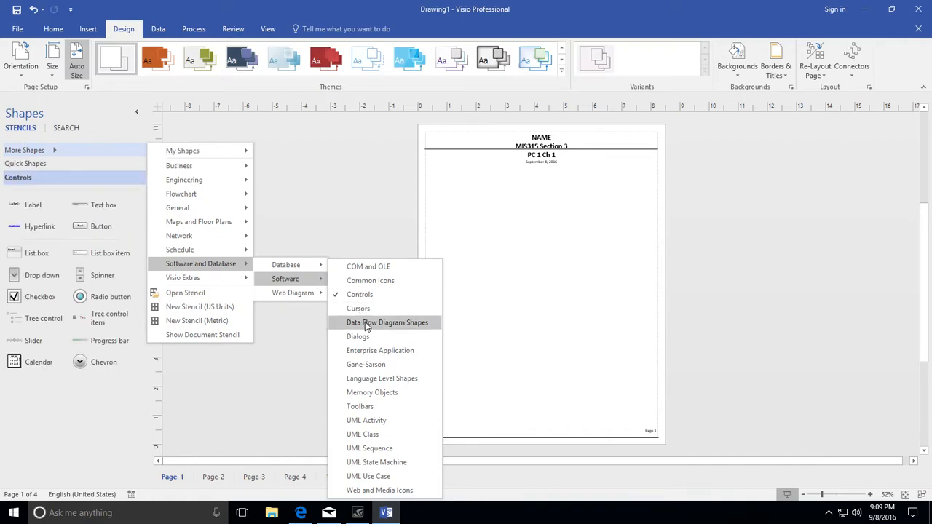
left_click(364, 324)
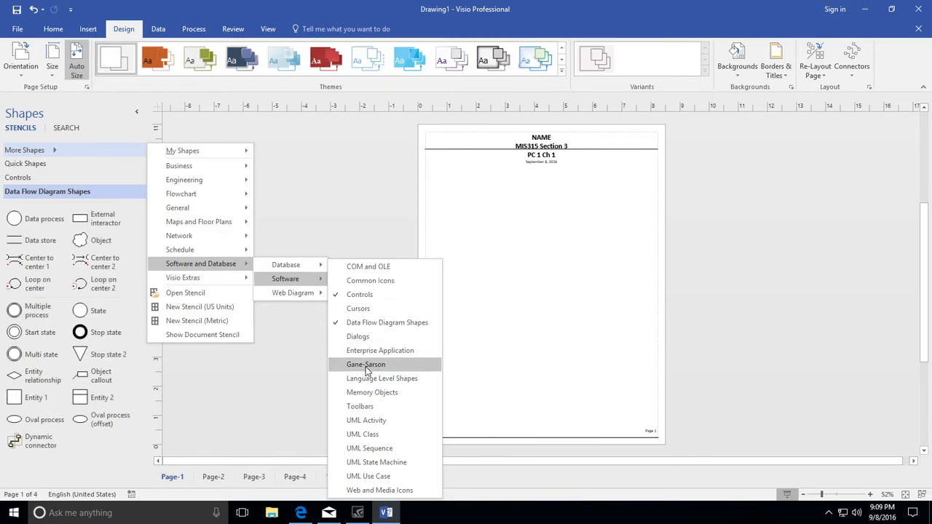
left_click(372, 380)
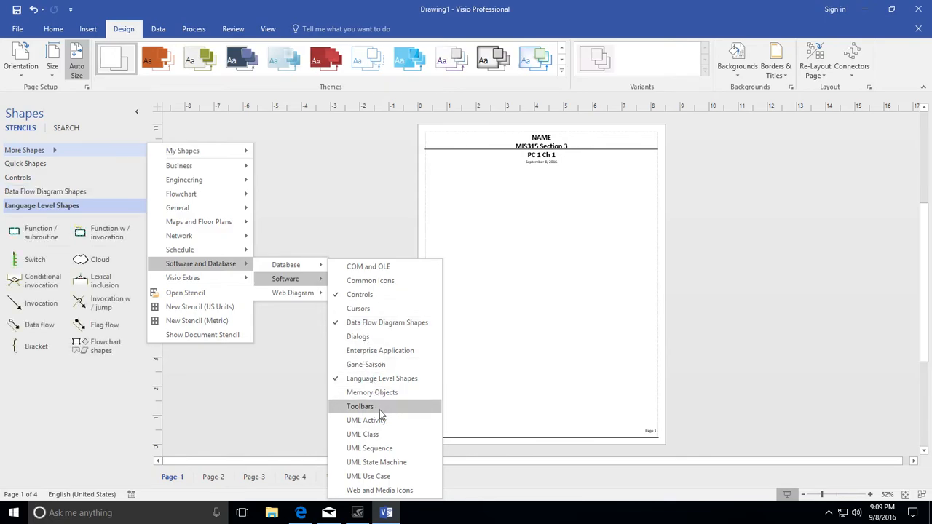
left_click(363, 338)
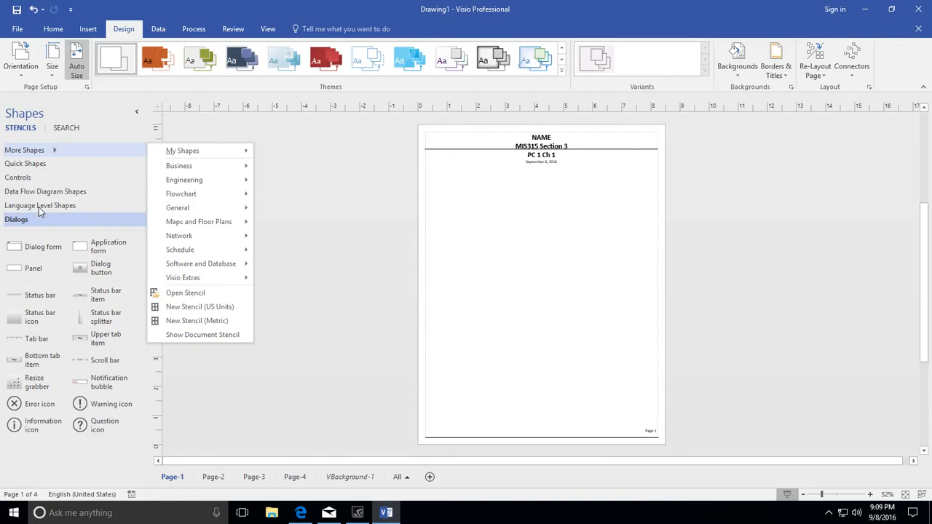
left_click(284, 266)
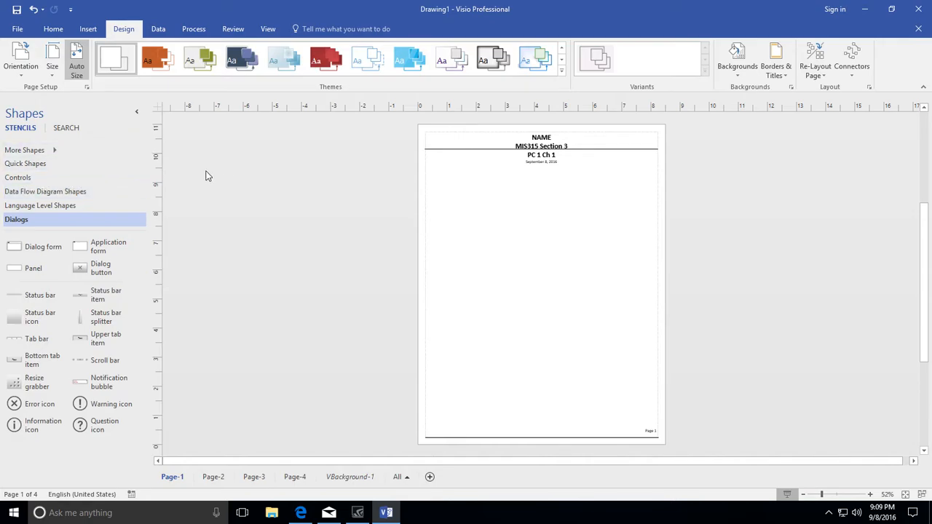
Insert a text box about 6.875 in wide and 1.5 in high below the header on Page-1.
left_click(88, 31)
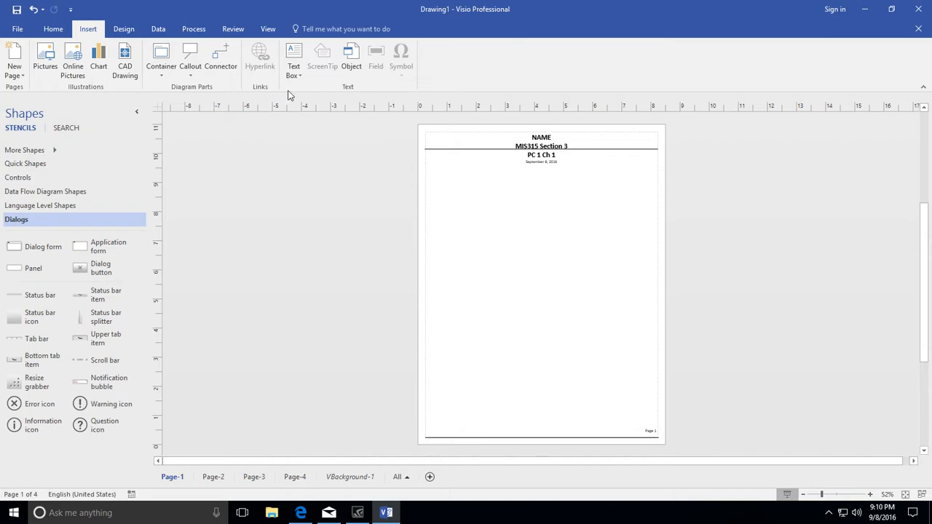
left_click(295, 56)
left_click_drag(446, 183, 648, 226)
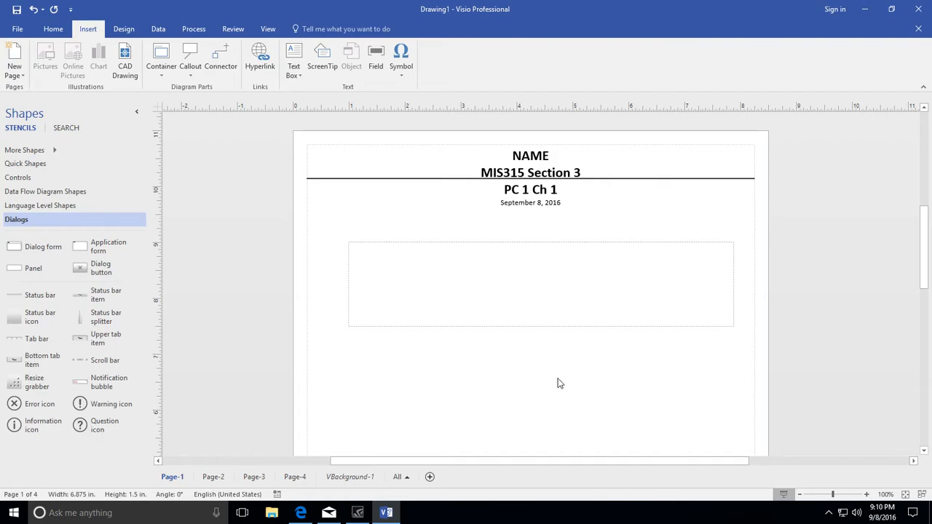
Left-align the text in the new text box.
right_click(475, 287)
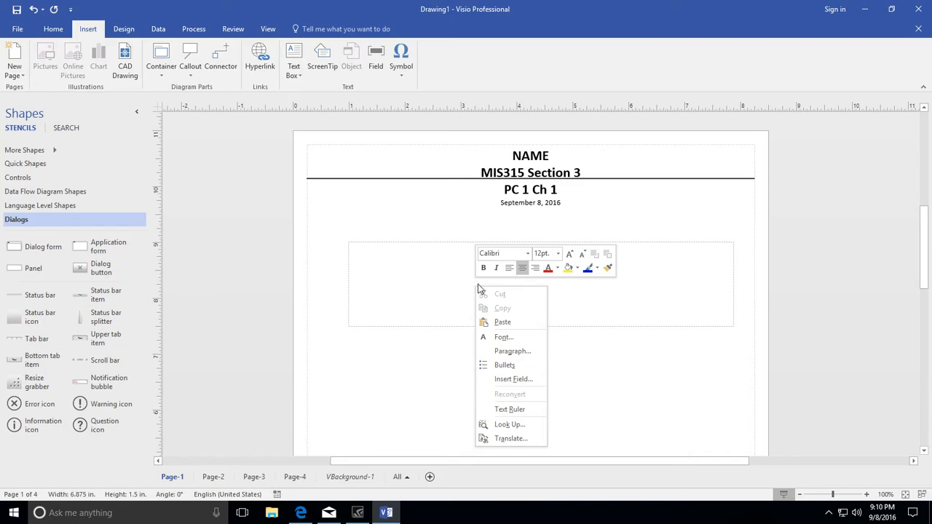
left_click(529, 256)
left_click(557, 253)
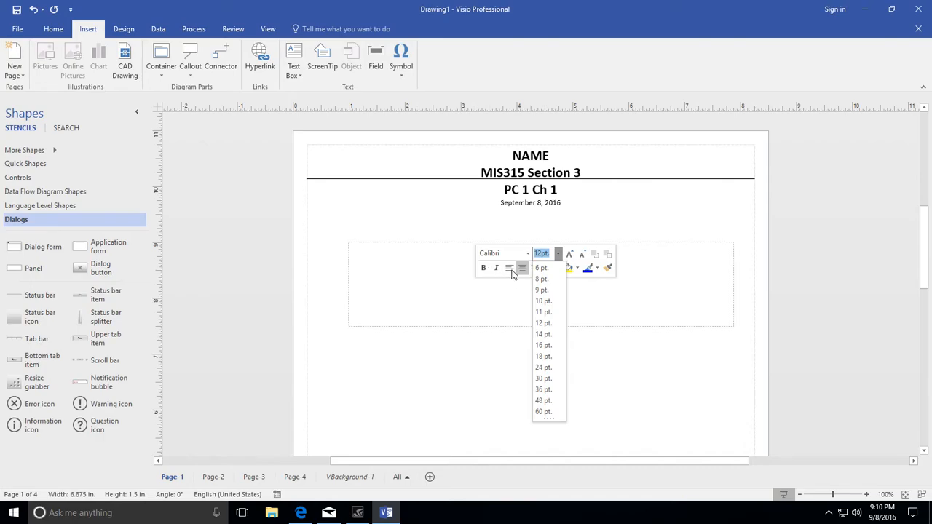
left_click(510, 269)
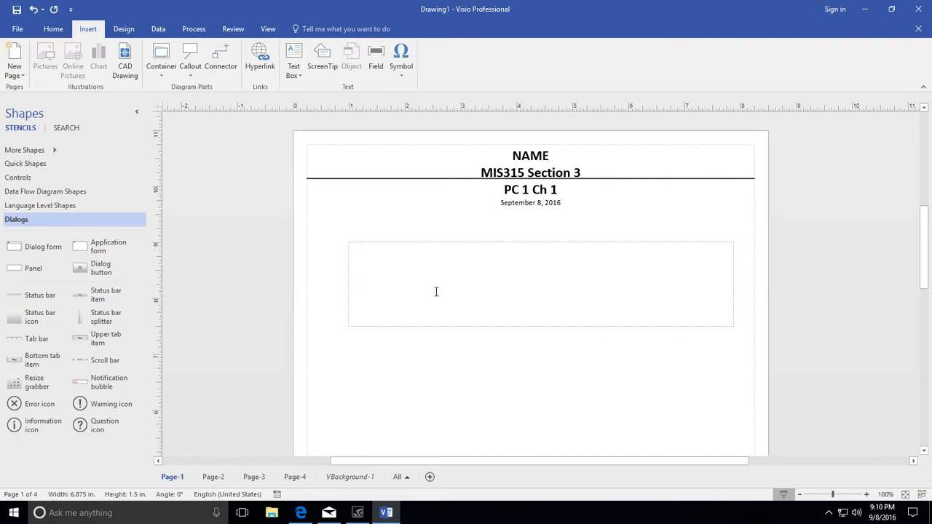
Enter the labels "Purpose:", "Input:", "Process:" and "Output:" on separate lines in the text box.
type("urpose:")
key("Return")
type("Input:")
key("Return")
type("Process:")
key("Return")
type("Output")
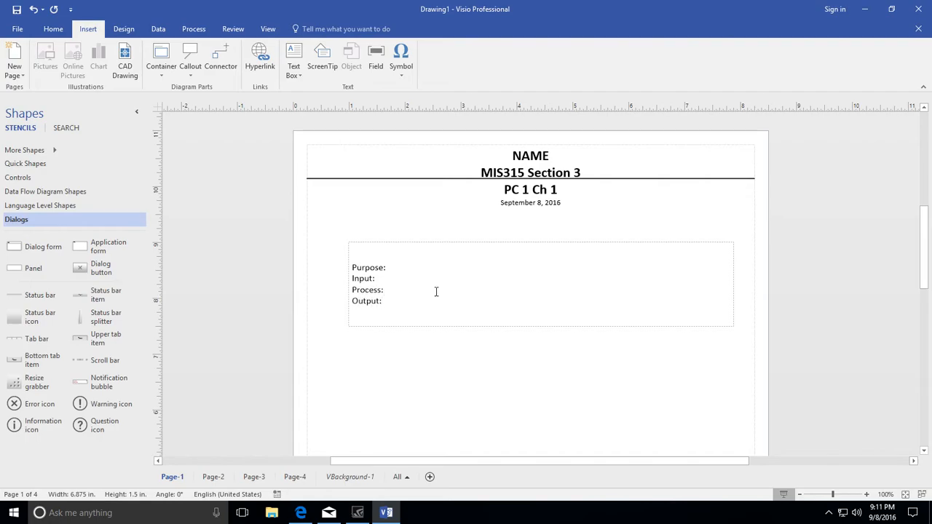
Add the placeholder text "asdfaf", "Adfadfa" and "asdfasdfa" after the Purpose label, on three lines.
left_click(399, 267)
type("asdfaf")
key("Return")
type("adfadfa")
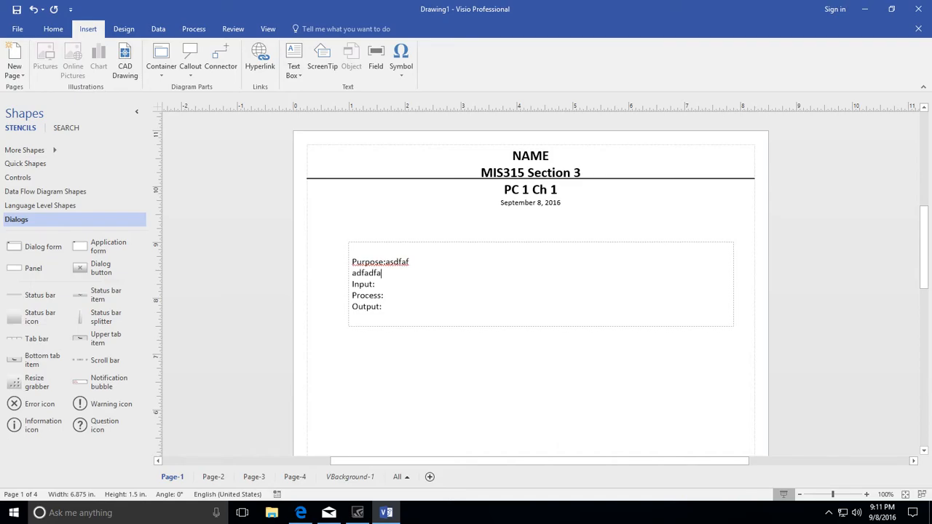
key("Return")
type("asdfasdfa")
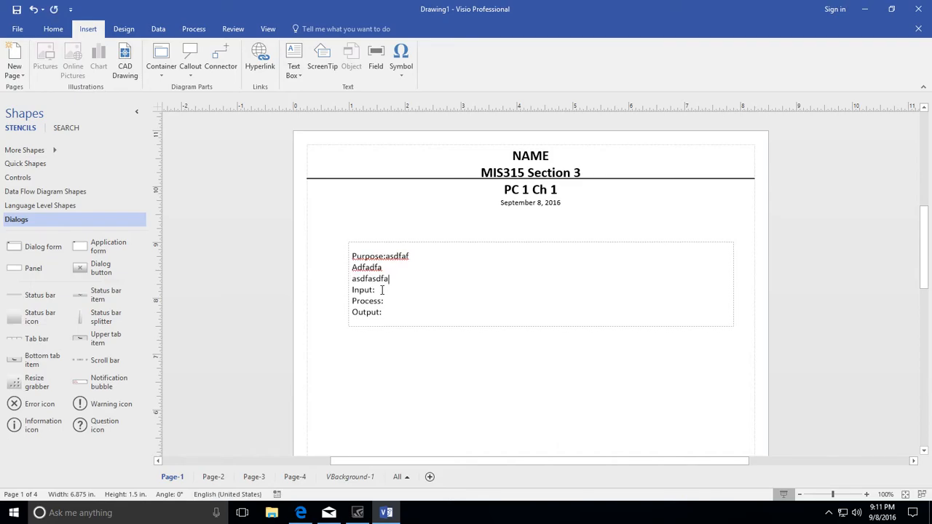
Format the word "Purpose" in the text box as bold italic and fit the whole page in view.
left_click_drag(384, 257, 354, 260)
left_click(361, 238)
left_click(373, 237)
left_click(408, 290)
right_click(442, 263)
right_click(414, 289)
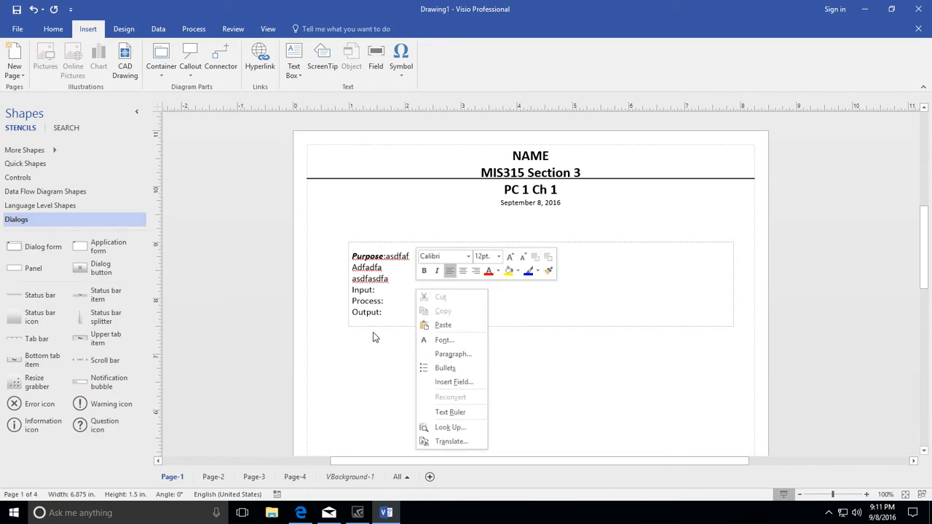
left_click(391, 306)
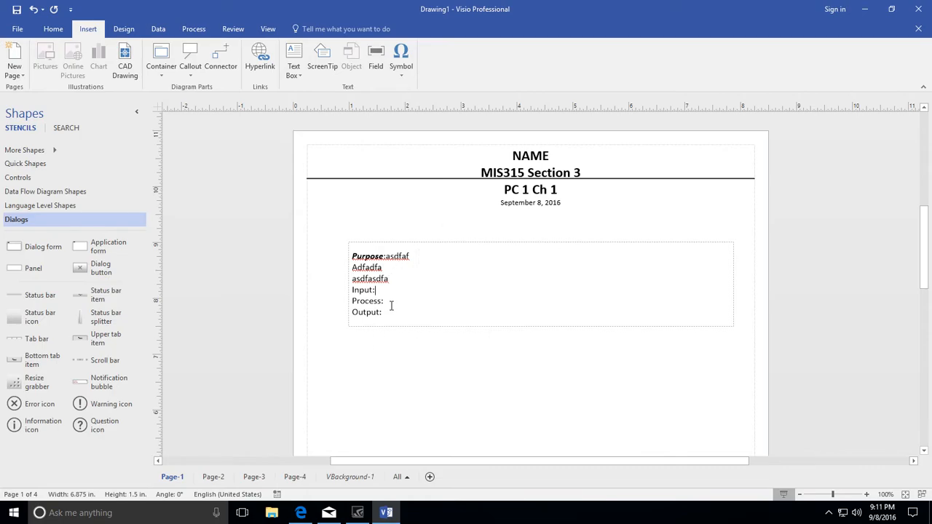
left_click(348, 361)
key("ctrl+shift+w")
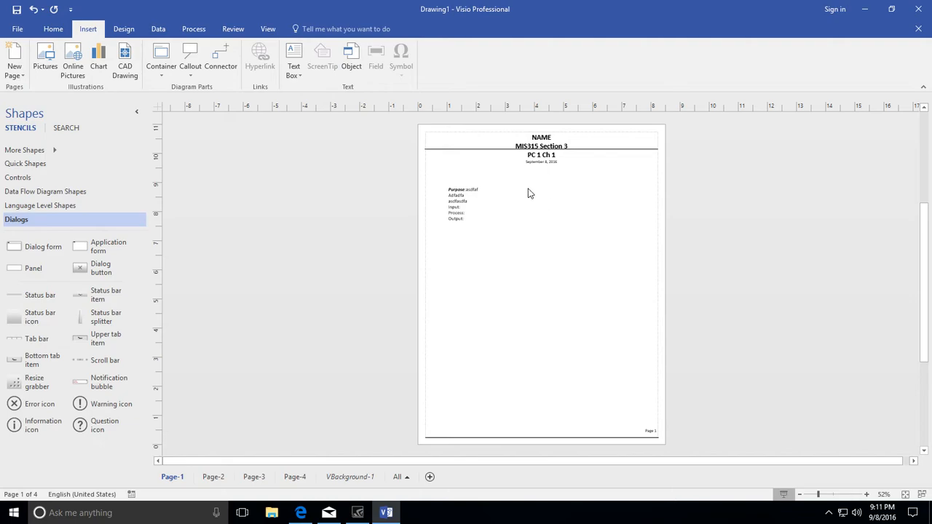
Move the purpose/input/process/output text box slightly down, farther from the header.
left_click(465, 199)
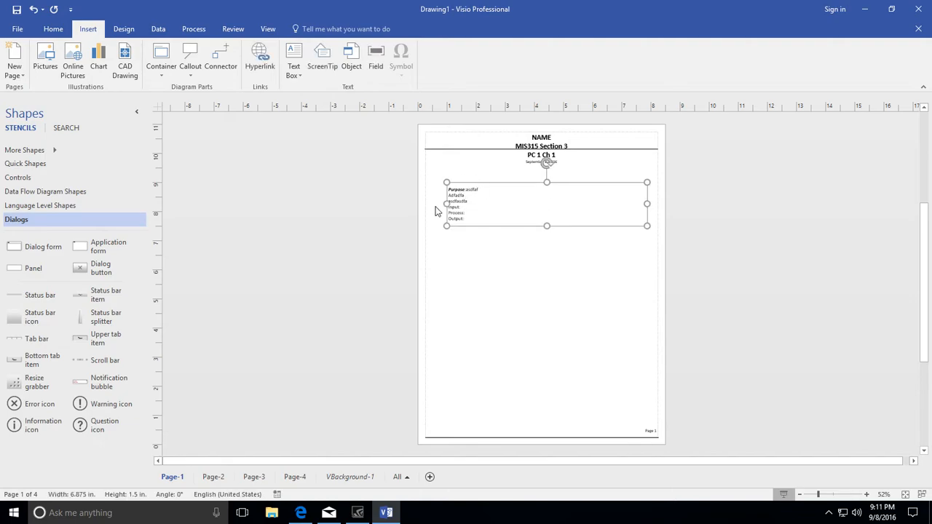
left_click(532, 247)
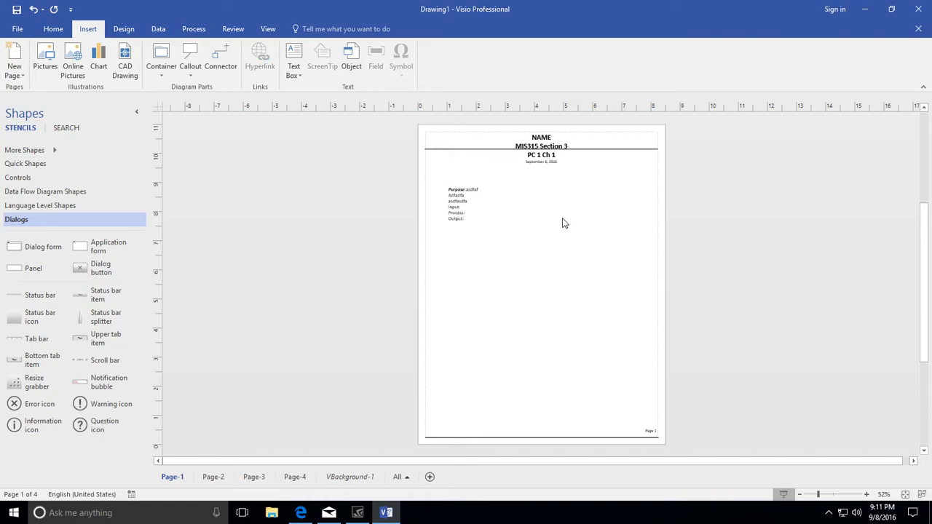
left_click(460, 204)
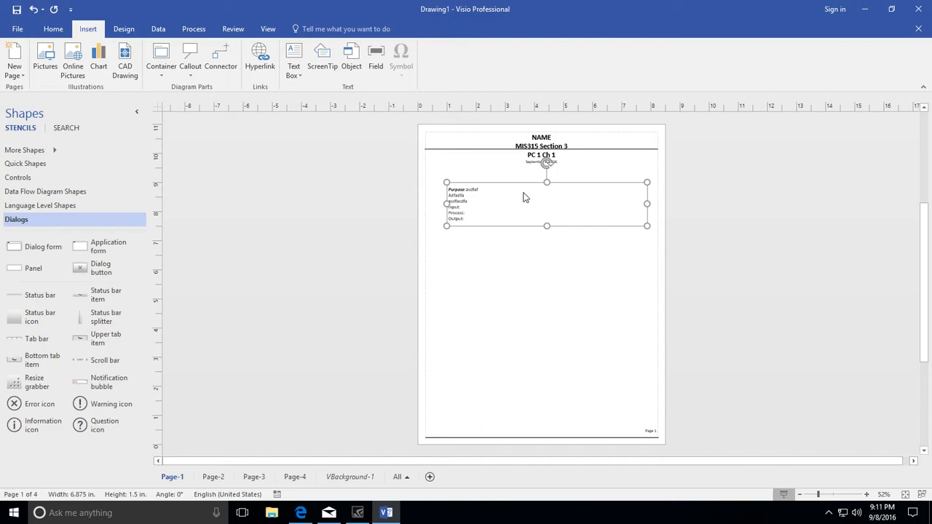
mouse_move(516, 188)
left_mouse_down()
mouse_move(545, 241)
mouse_move(527, 264)
mouse_move(519, 191)
left_mouse_up()
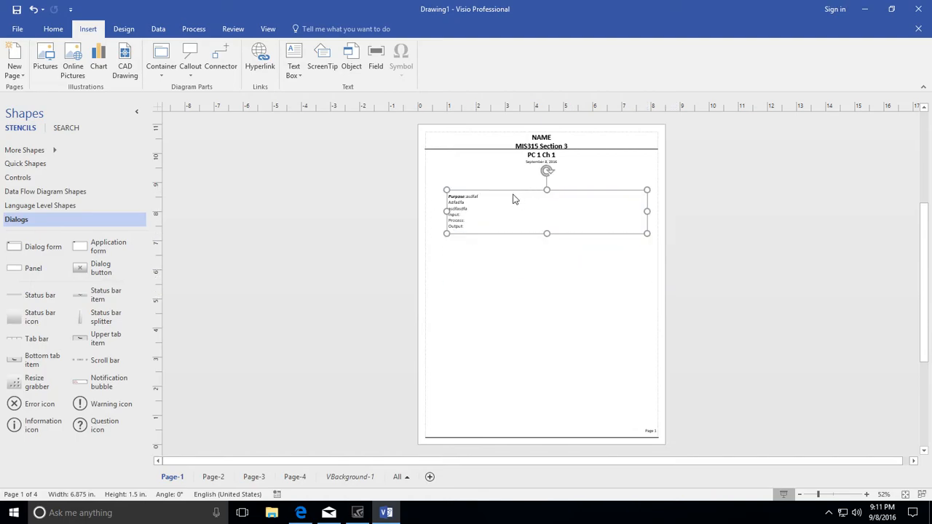
left_click(510, 193)
left_click(470, 209)
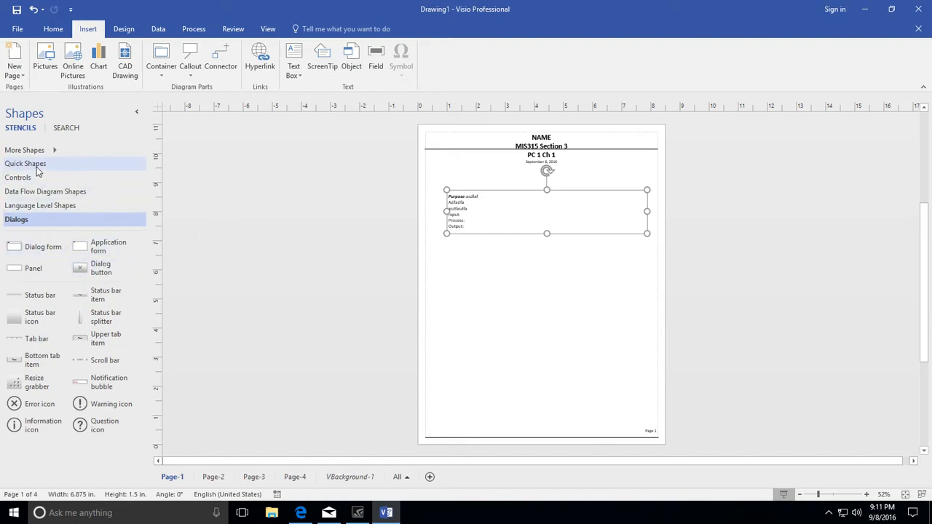
Place a Dialog form shape from the Dialogs stencil below the text box on Page-1.
left_click(38, 192)
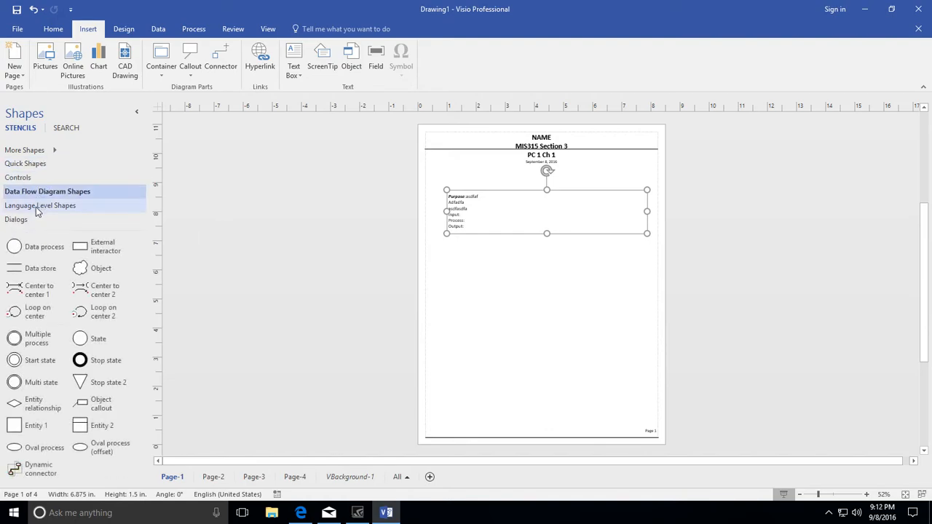
left_click(22, 220)
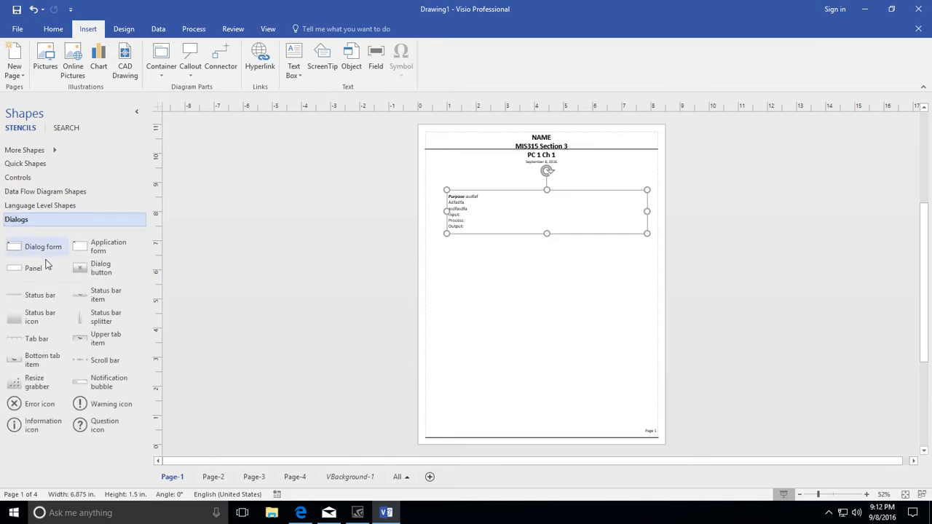
left_click_drag(29, 251, 537, 295)
scroll(595, 308, "up", 1)
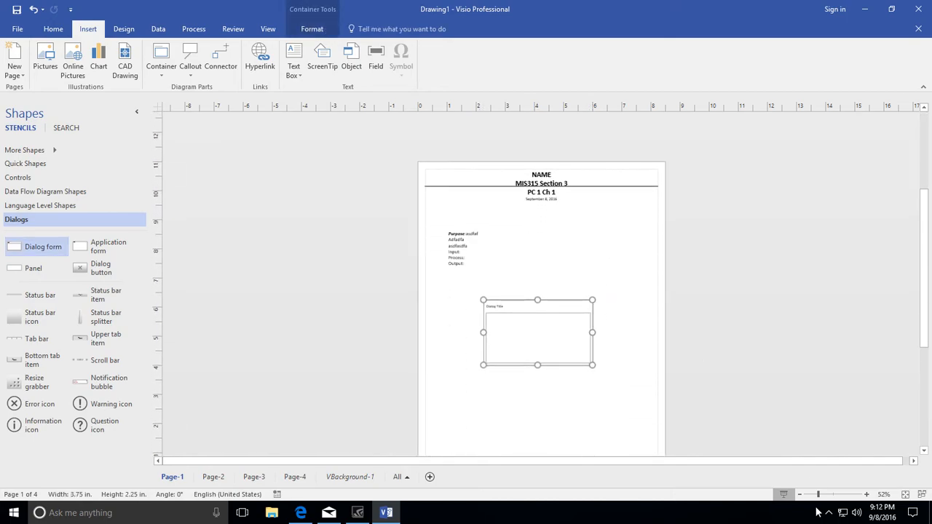
left_click_drag(819, 497, 833, 497)
scroll(524, 323, "down", 3)
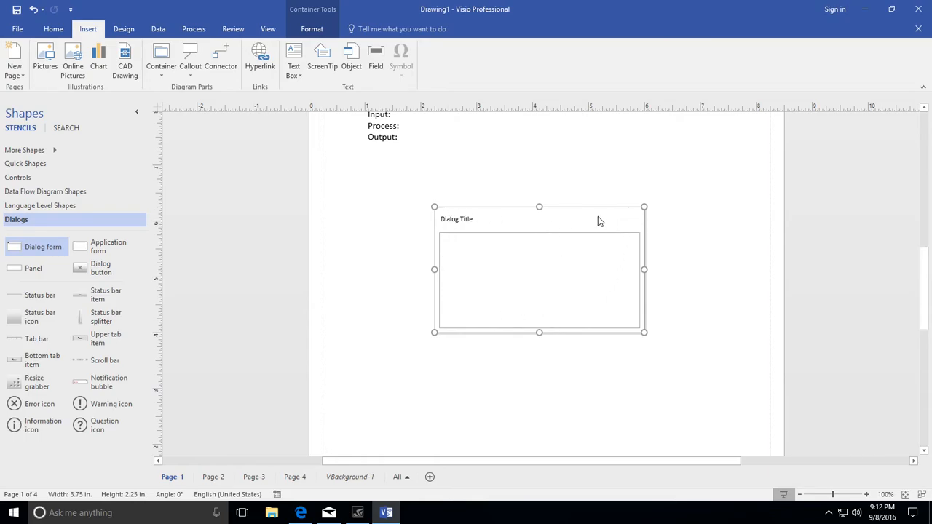
Change the dialog form's title to "VB Form".
double_click(472, 222)
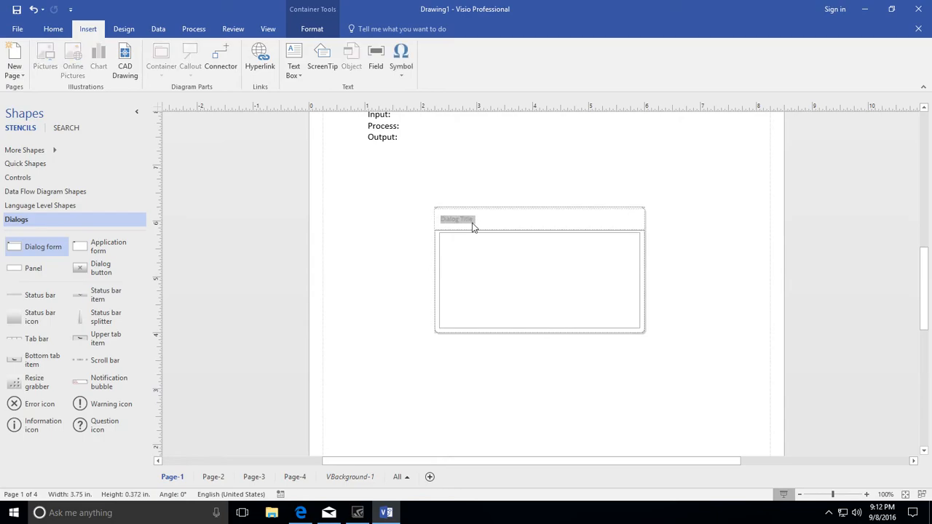
type("VB Form")
key("Return")
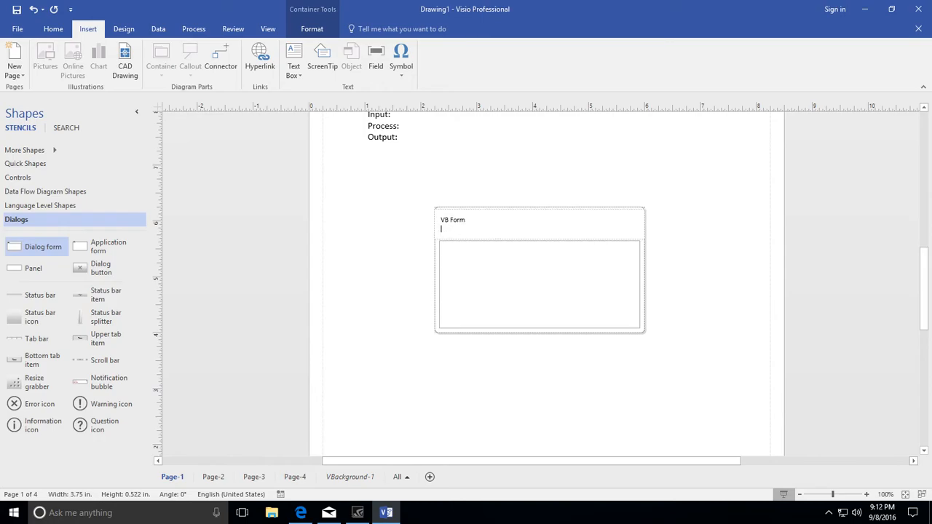
key("BackSpace")
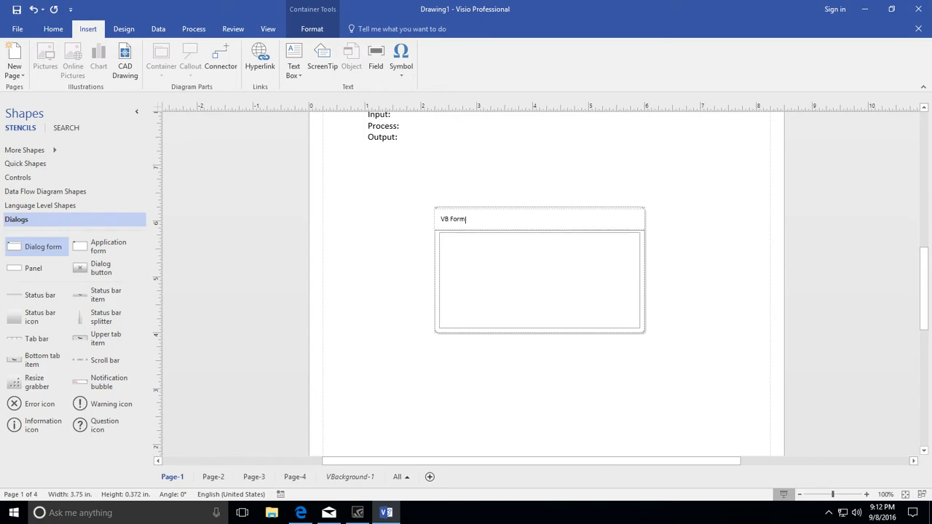
left_click(721, 289)
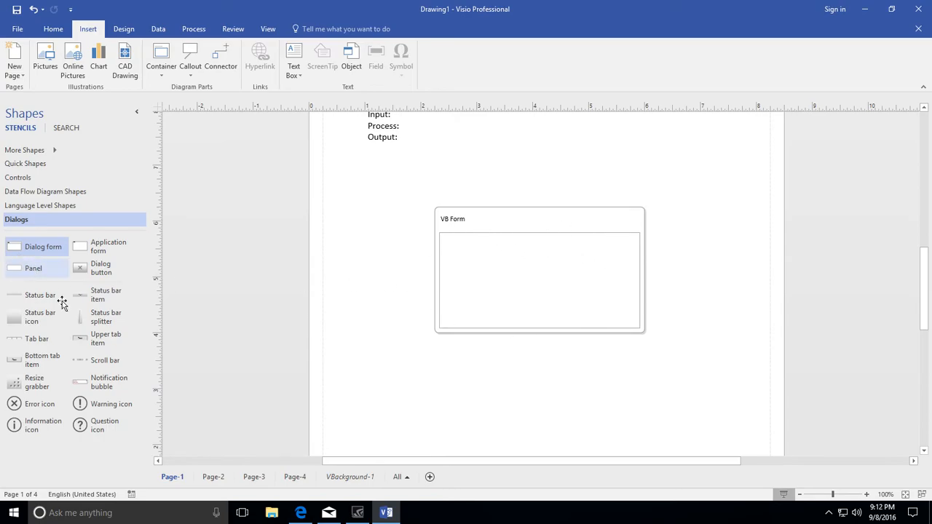
Try out an Application form shape over the VB Form dialog and delete it.
left_click(88, 246)
left_click_drag(102, 246, 528, 347)
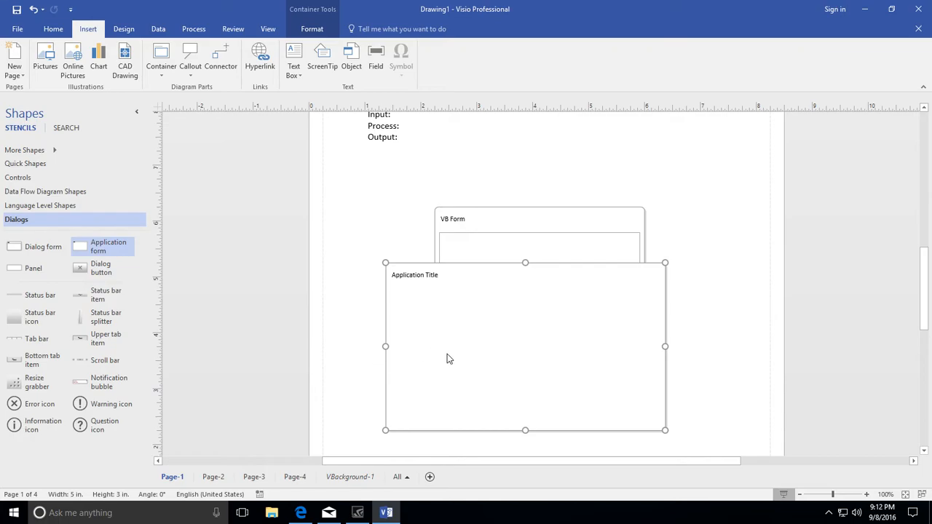
key("Delete")
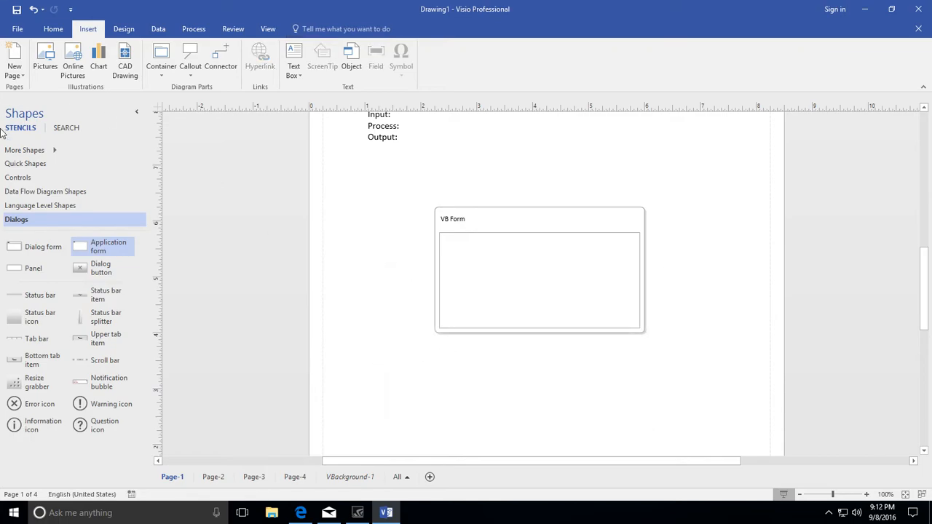
Add two labels, each with a text box beside it, and two buttons beneath them inside the VB Form dialog.
left_click(461, 223)
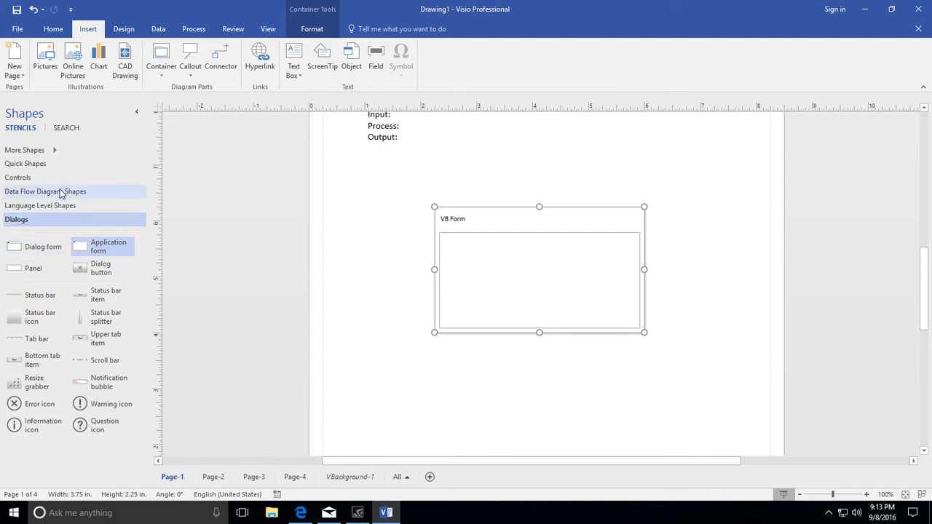
left_click(22, 178)
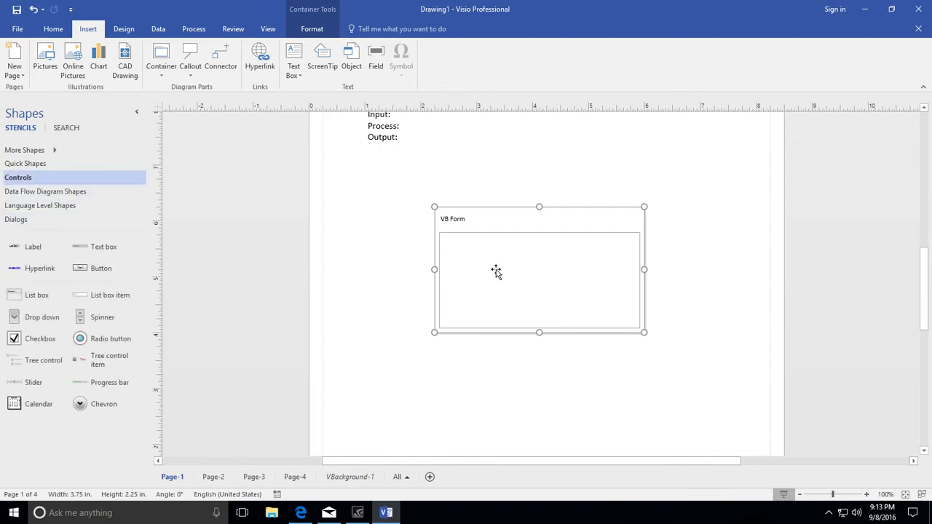
left_click_drag(40, 247, 474, 249)
left_click_drag(97, 246, 570, 252)
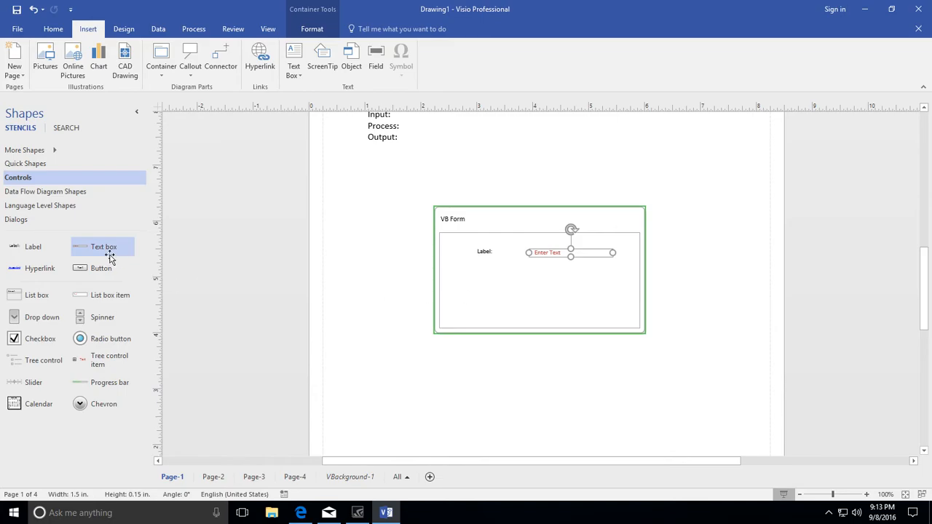
left_click_drag(39, 249, 478, 270)
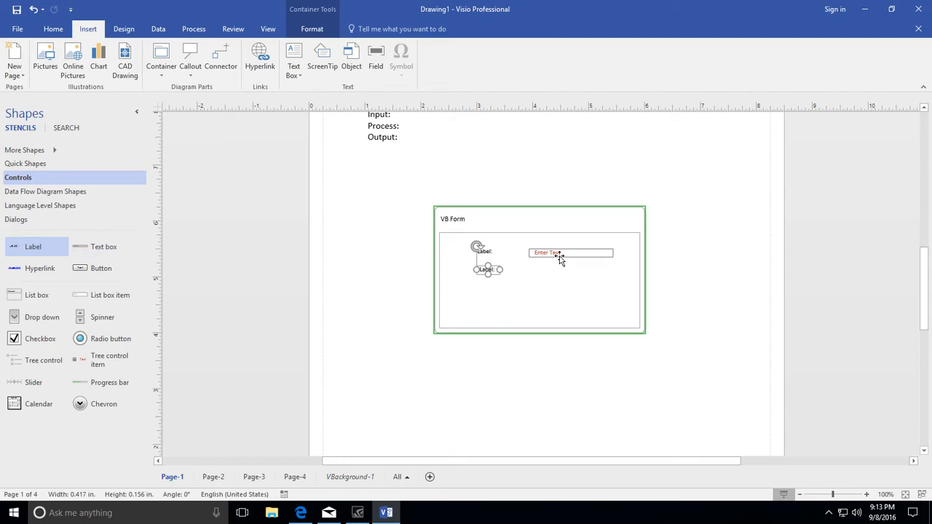
left_click_drag(86, 250, 567, 269)
left_click_drag(101, 268, 491, 303)
left_click_drag(81, 269, 575, 306)
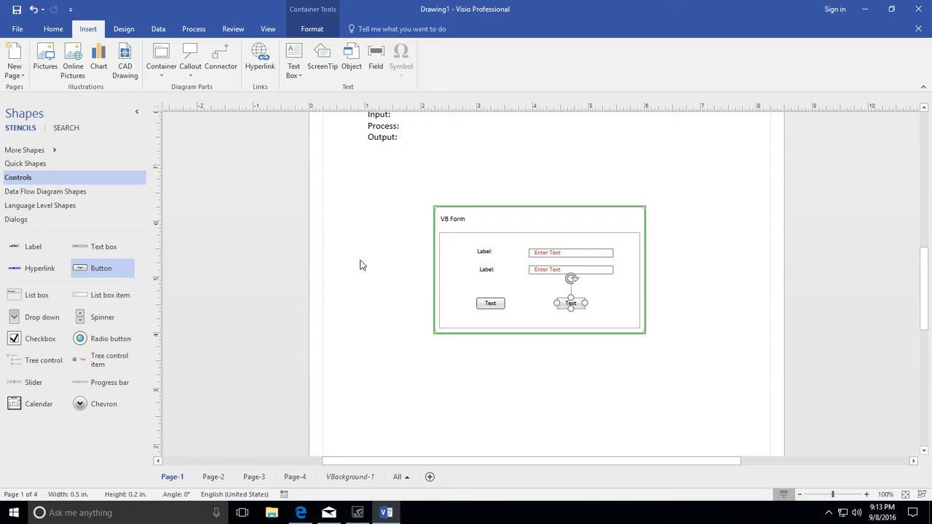
Clear the "Enter Text" placeholder from both text boxes in the VB Form dialog.
left_click(490, 255)
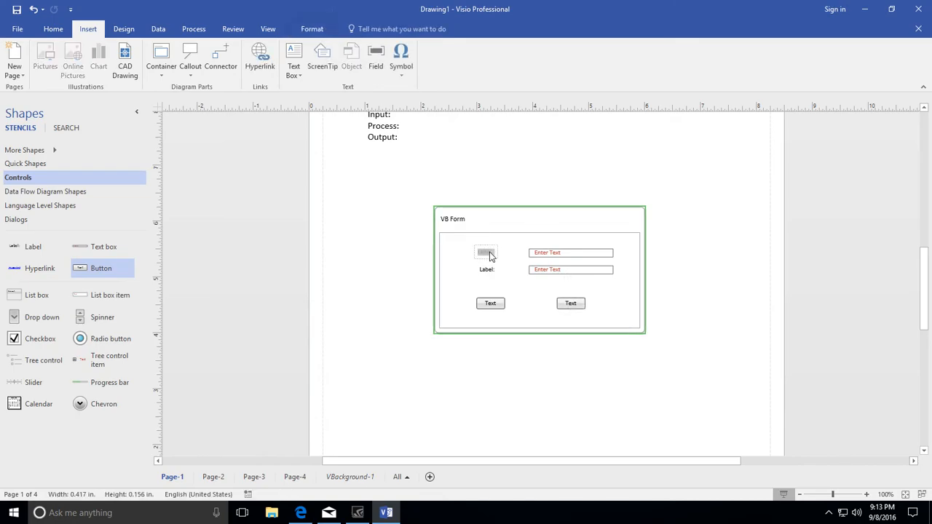
double_click(487, 270)
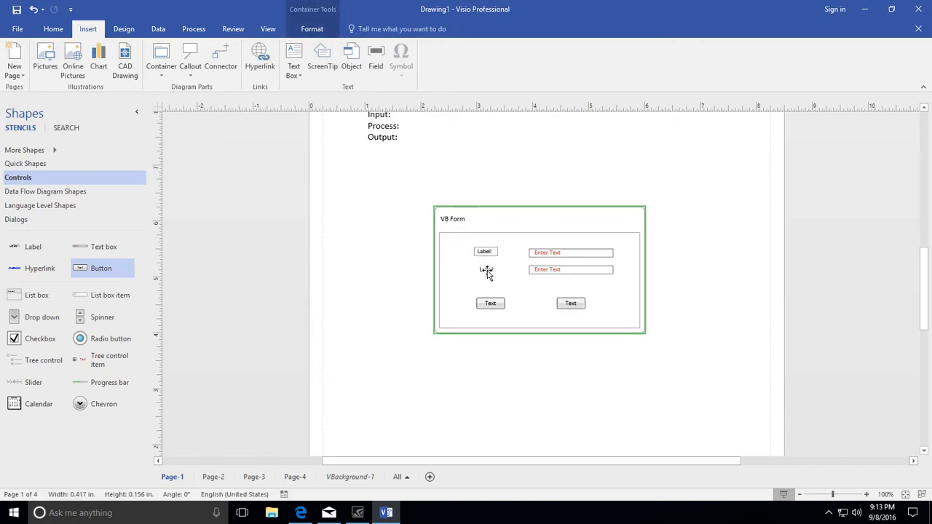
double_click(565, 255)
key("BackSpace")
left_click(611, 299)
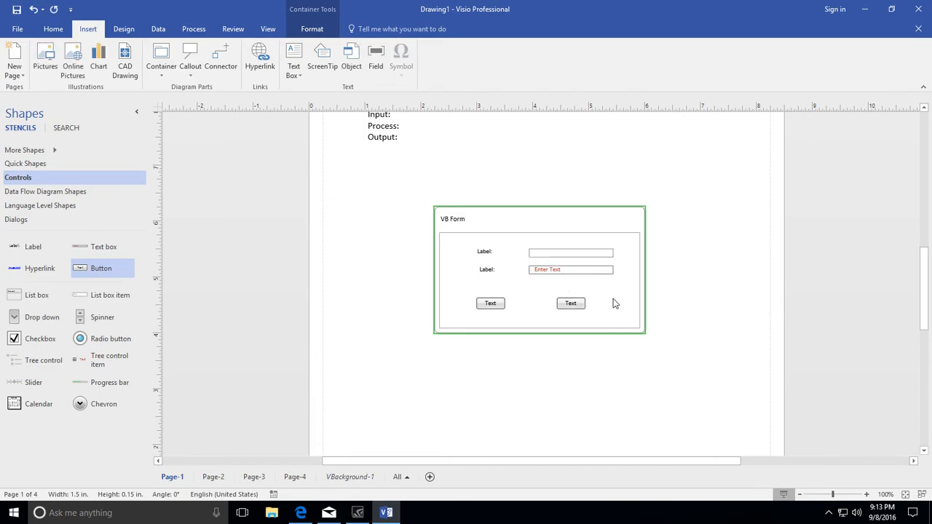
double_click(558, 269)
key("BackSpace")
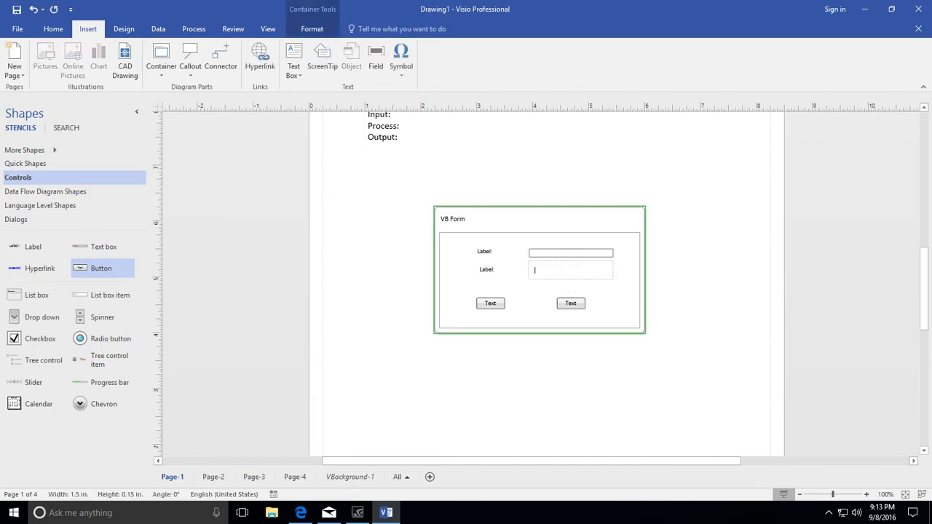
left_click(612, 294)
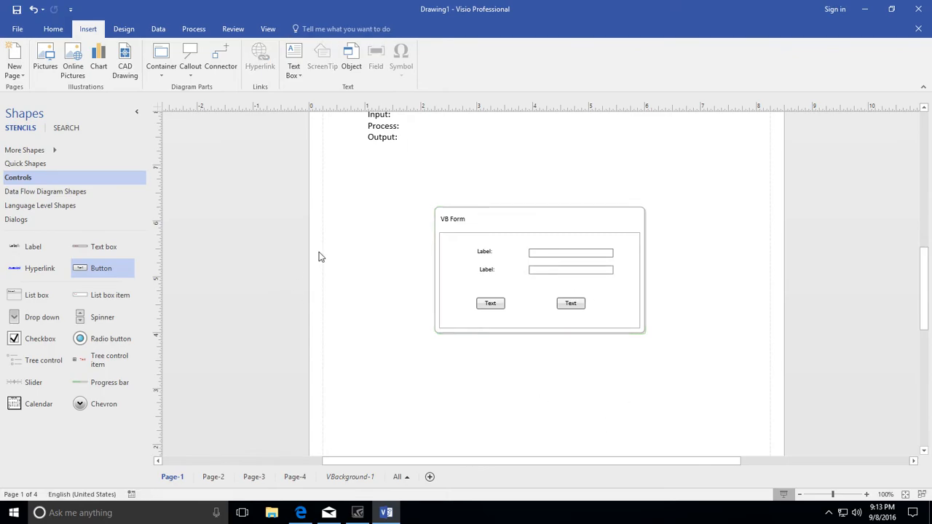
left_click(490, 302)
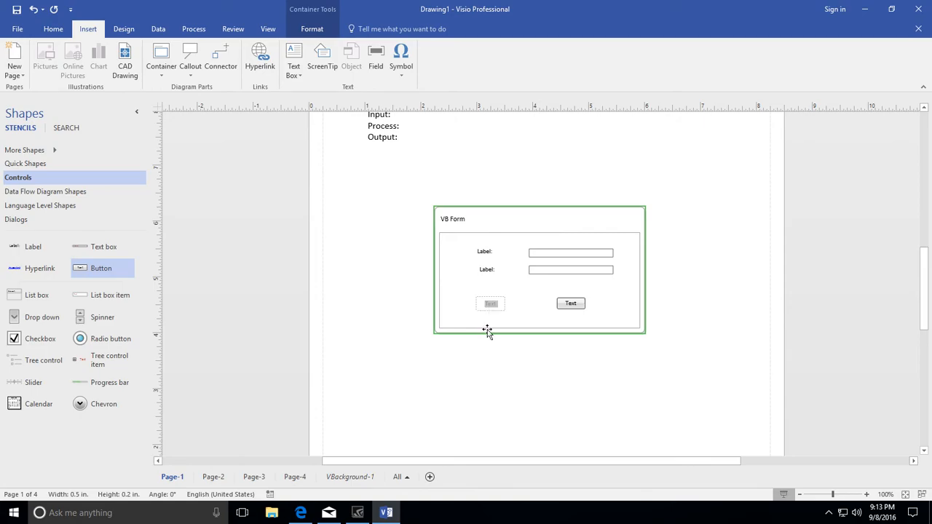
left_click(669, 389)
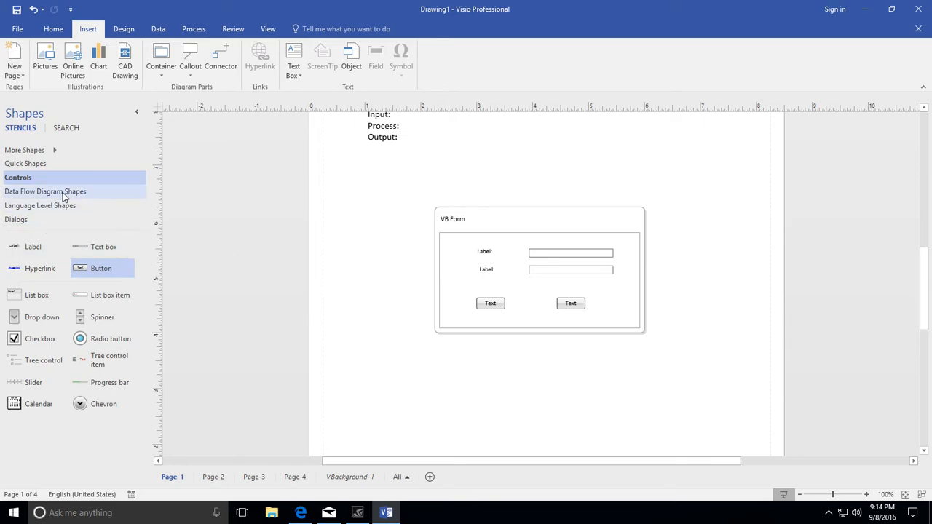
Place a Flowchart shapes item from Language Level Shapes below the VB Form dialog and switch it to the parallelogram form.
scroll(655, 277, "down", 2)
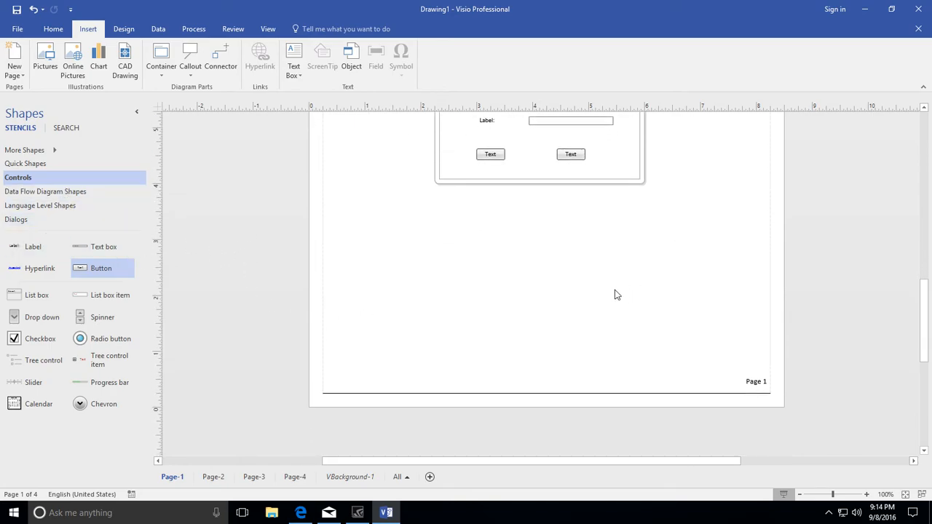
left_click(58, 204)
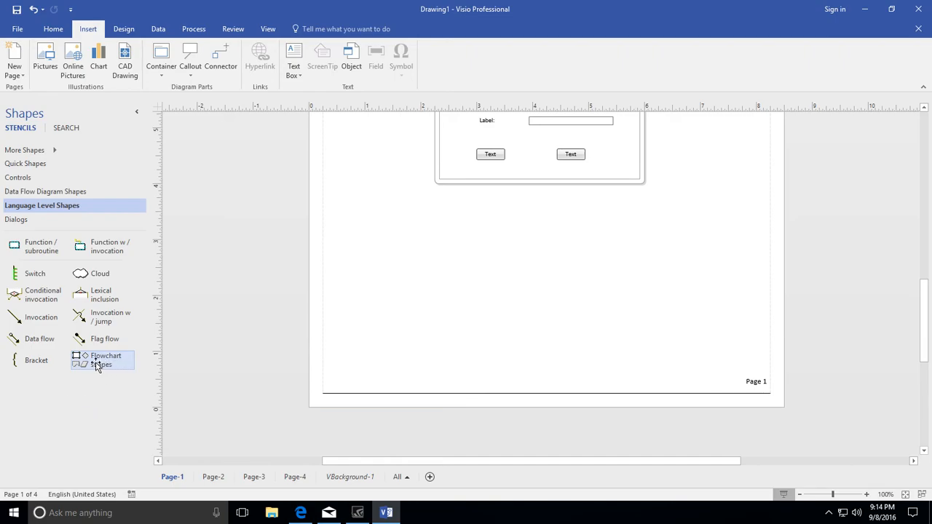
left_click_drag(258, 375, 545, 241)
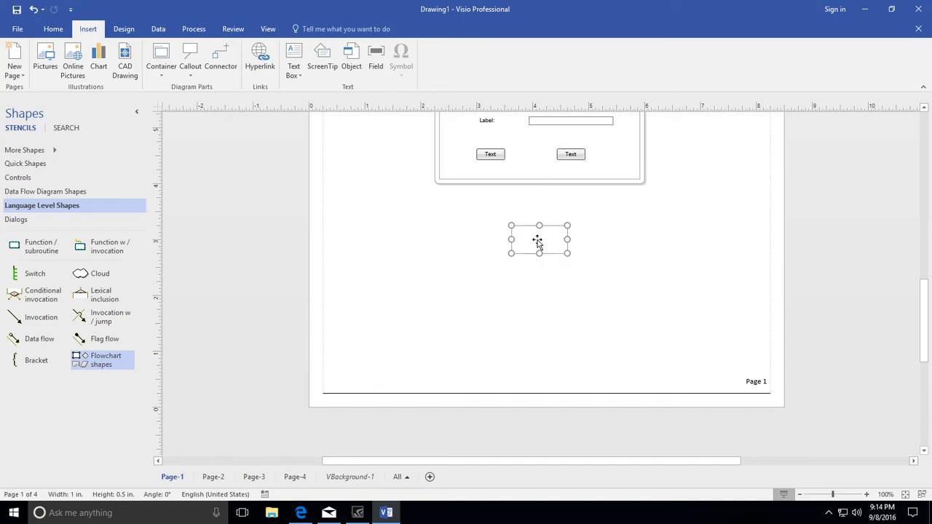
right_click(537, 242)
left_click(601, 263)
right_click(544, 237)
left_click(602, 273)
right_click(538, 245)
left_click(601, 288)
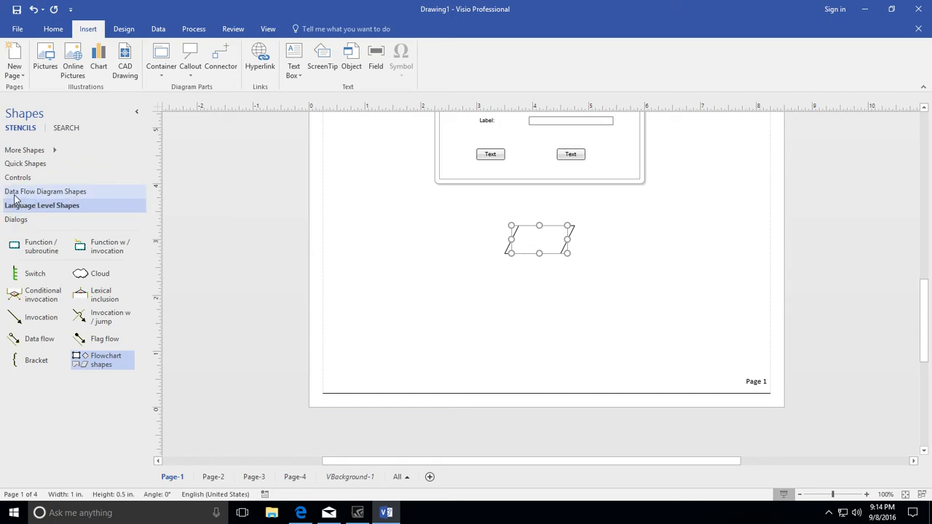
Place two Oval process shapes from Data Flow Diagram Shapes, one directly above and one directly below the parallelogram.
left_click(45, 194)
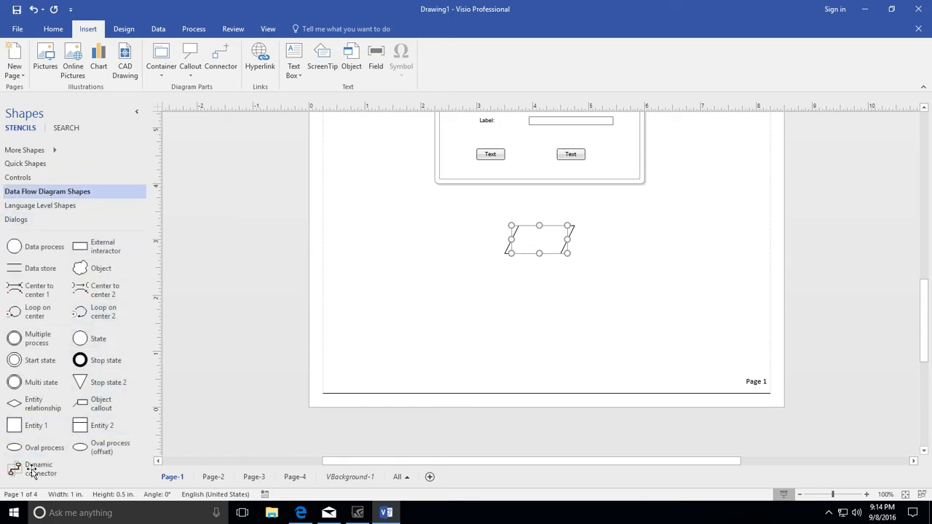
left_click_drag(30, 455, 468, 305)
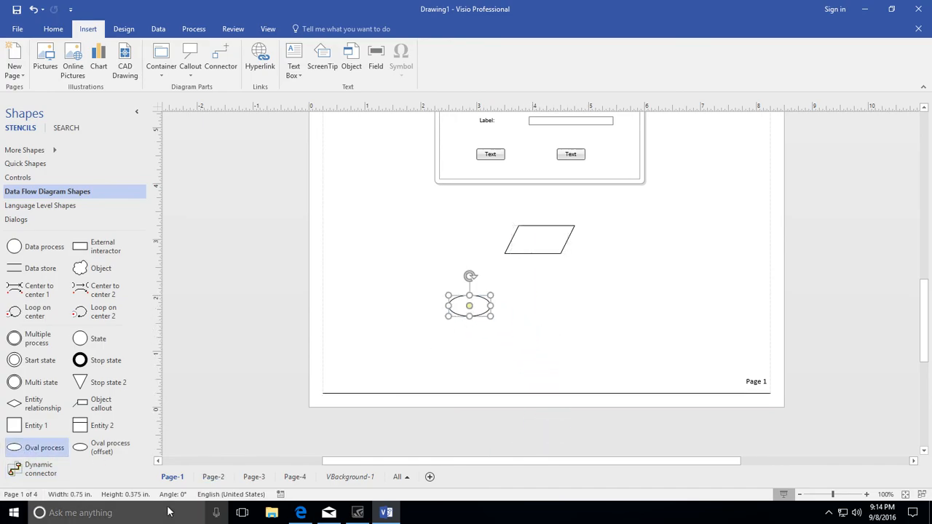
left_click_drag(33, 447, 650, 327)
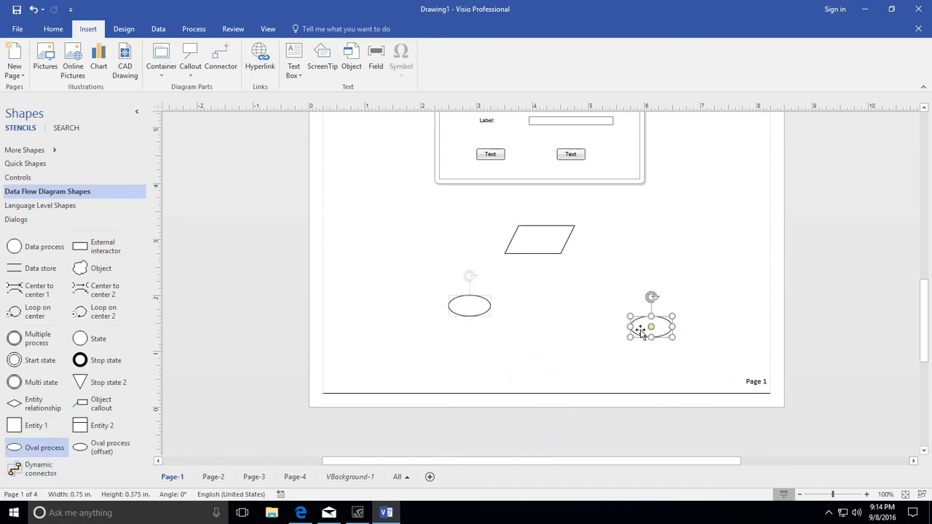
left_click_drag(461, 308, 539, 206)
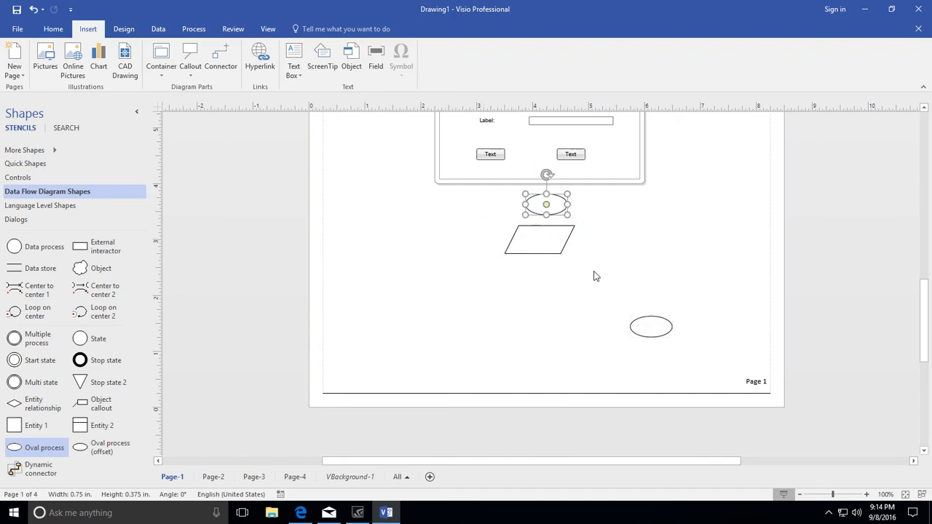
left_click_drag(653, 325, 541, 284)
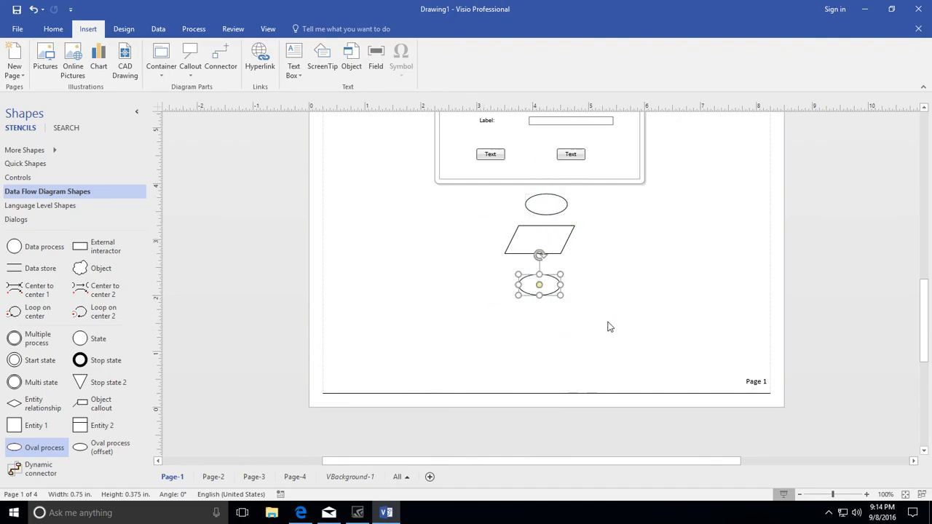
Add a Flowchart shapes item from Language Level Shapes near the bottom of the page as a Process rectangle.
left_click(45, 207)
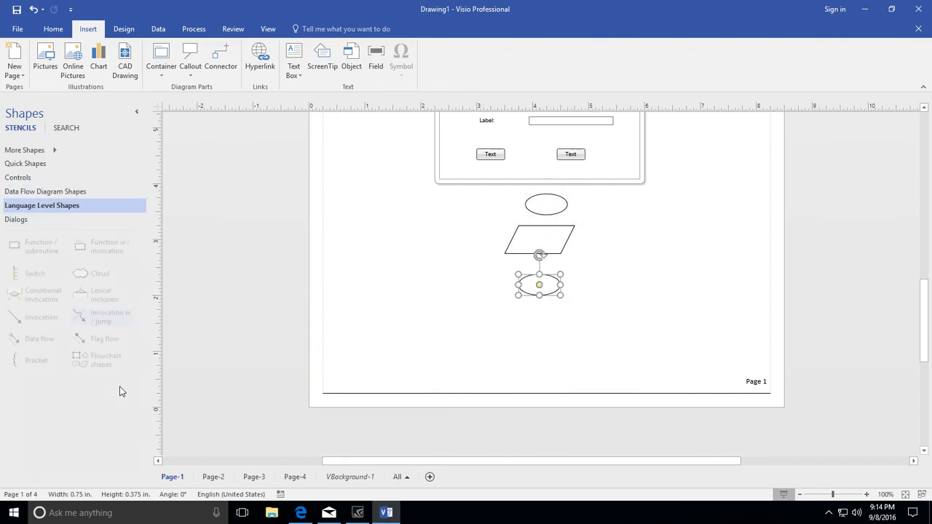
left_click_drag(98, 356, 512, 360)
right_click(490, 362)
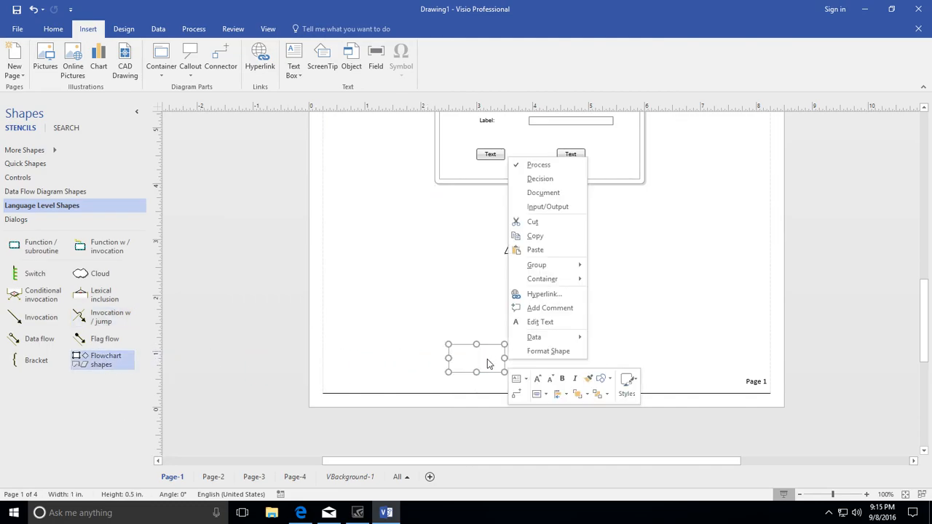
left_click(542, 165)
Arrange the flowchart shapes in a vertical column below the VB Form dialog: oval, rectangle, parallelogram, oval.
left_click_drag(549, 247, 562, 327)
left_click_drag(487, 352, 549, 233)
mouse_move(540, 284)
left_mouse_down()
mouse_move(551, 359)
mouse_move(551, 291)
left_mouse_up()
left_click_drag(557, 370, 544, 325)
double_click(546, 242)
left_click(539, 277)
double_click(541, 315)
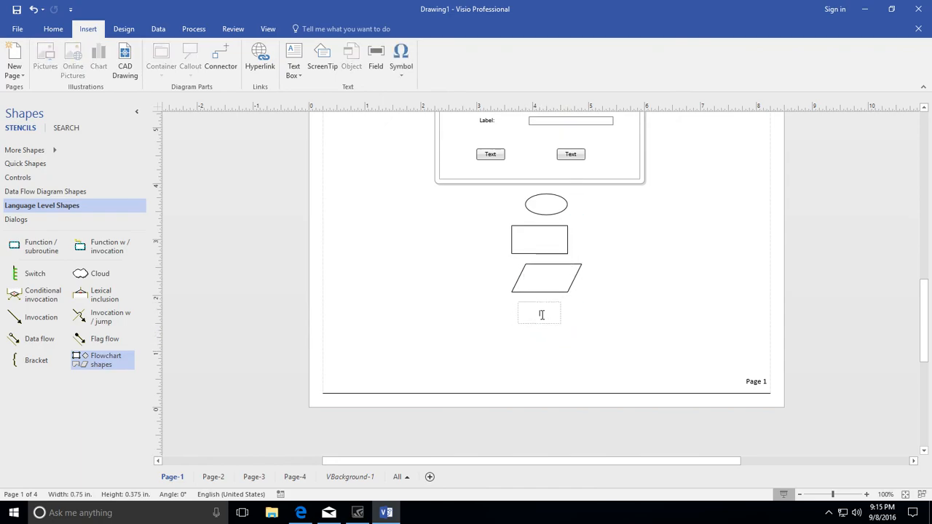
right_click(541, 315)
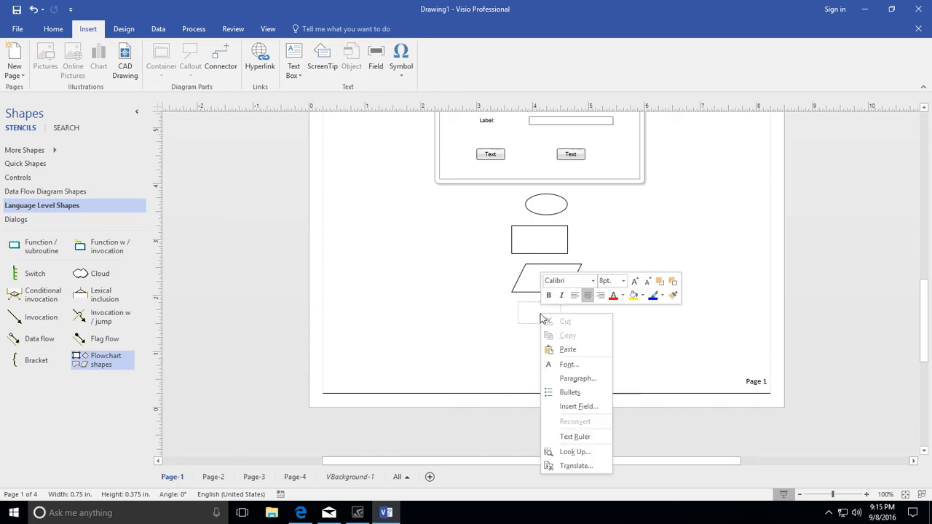
key("Escape")
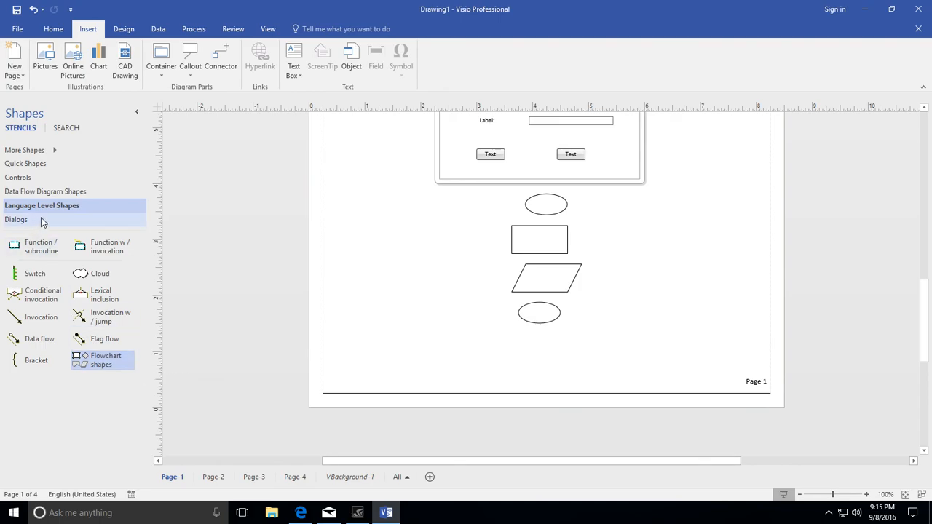
Review Page-1 from its header to its page number and look through Page-2, Page-3 and Page-4.
scroll(444, 318, "up", 8)
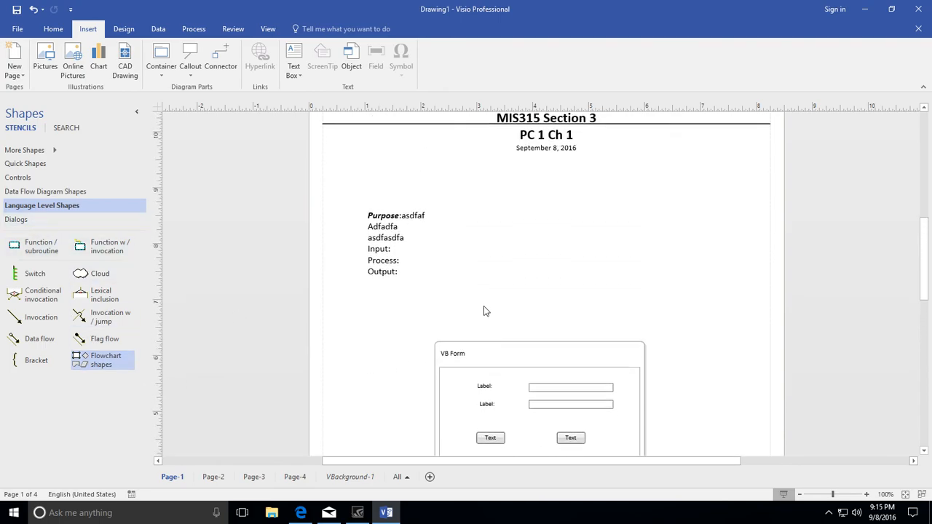
scroll(384, 318, "up", 2)
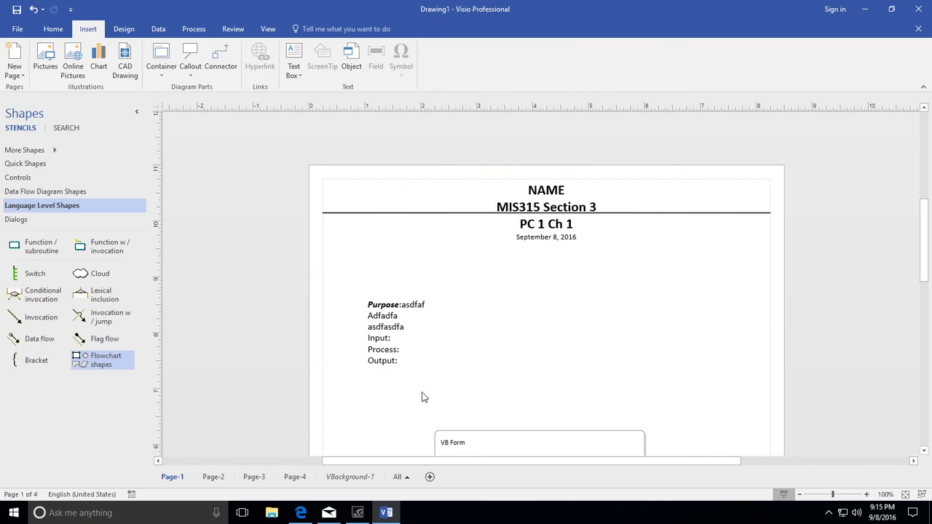
scroll(709, 324, "down", 10)
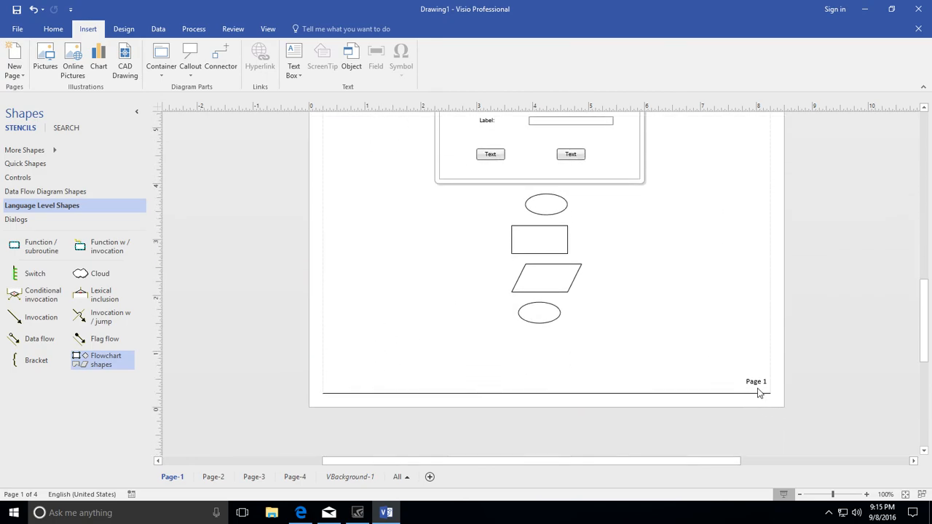
scroll(524, 400, "up", 4)
scroll(525, 400, "up", 5)
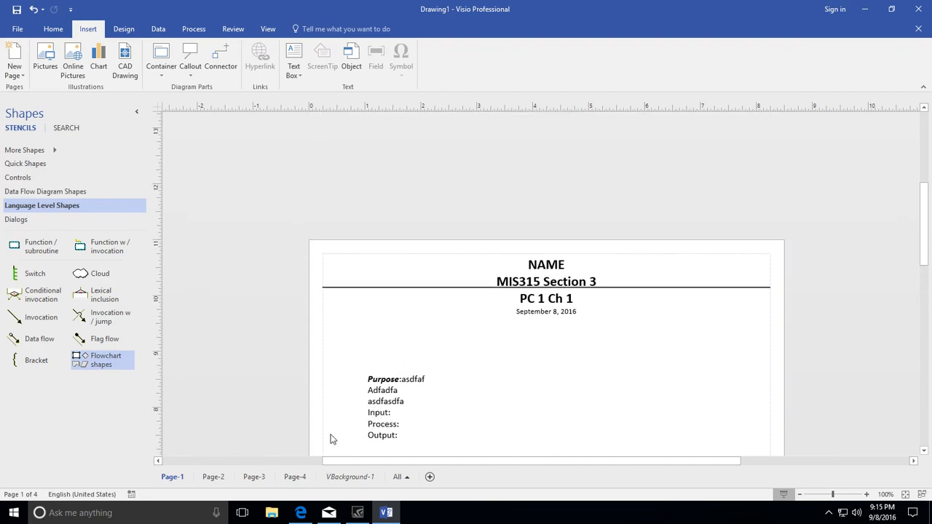
left_click(212, 476)
left_click(253, 477)
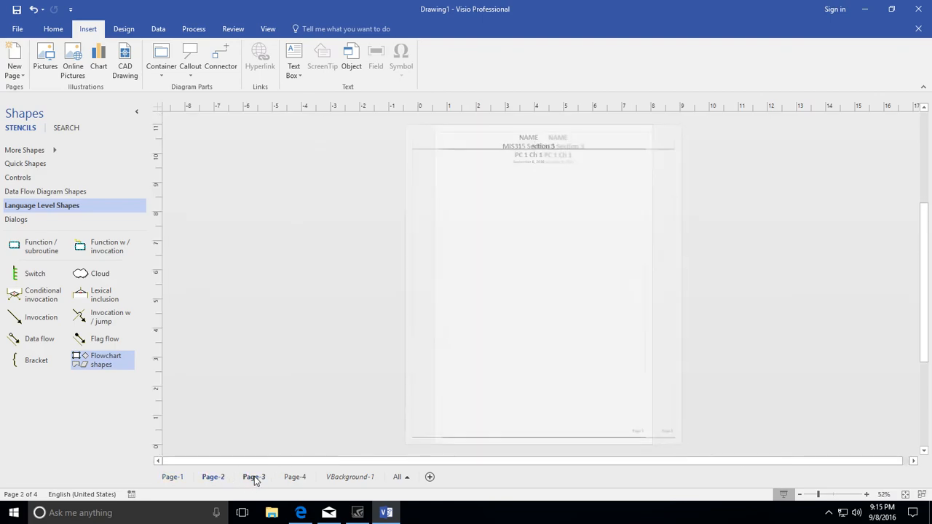
left_click(295, 477)
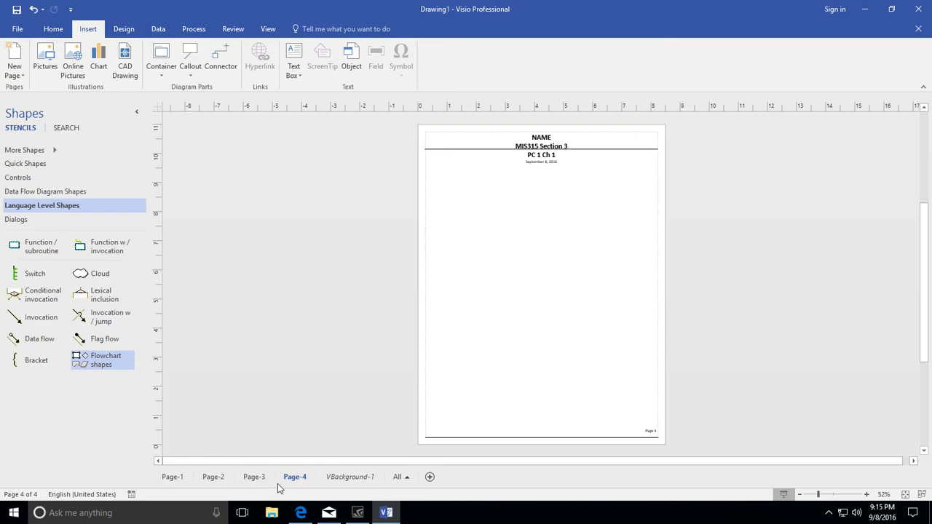